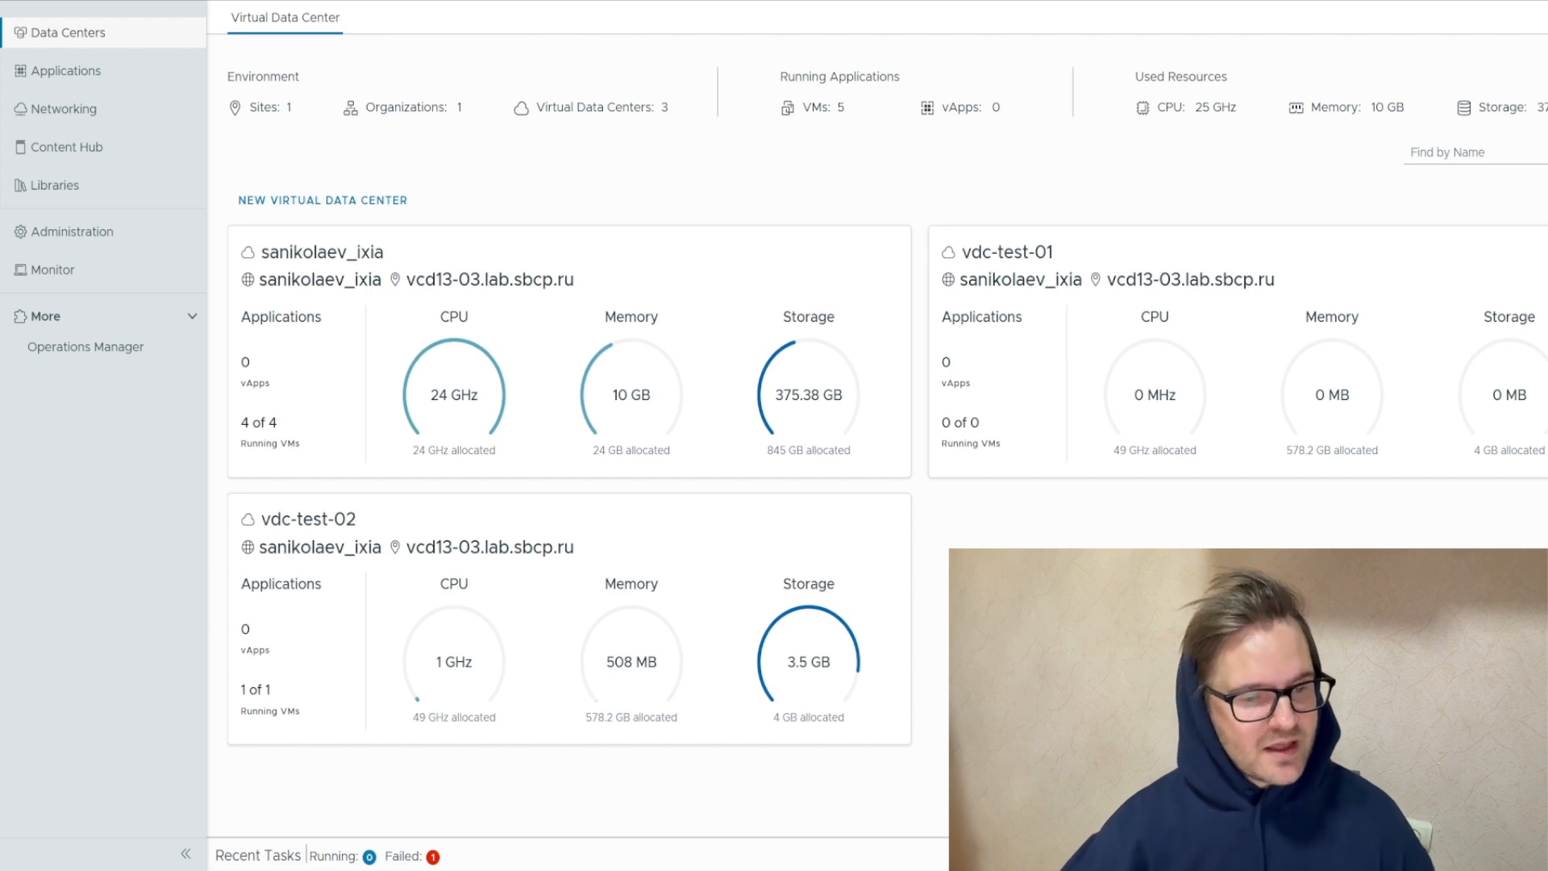
Open the DCG-test data center group and review its participating VDCs and networks
left_click(171, 112)
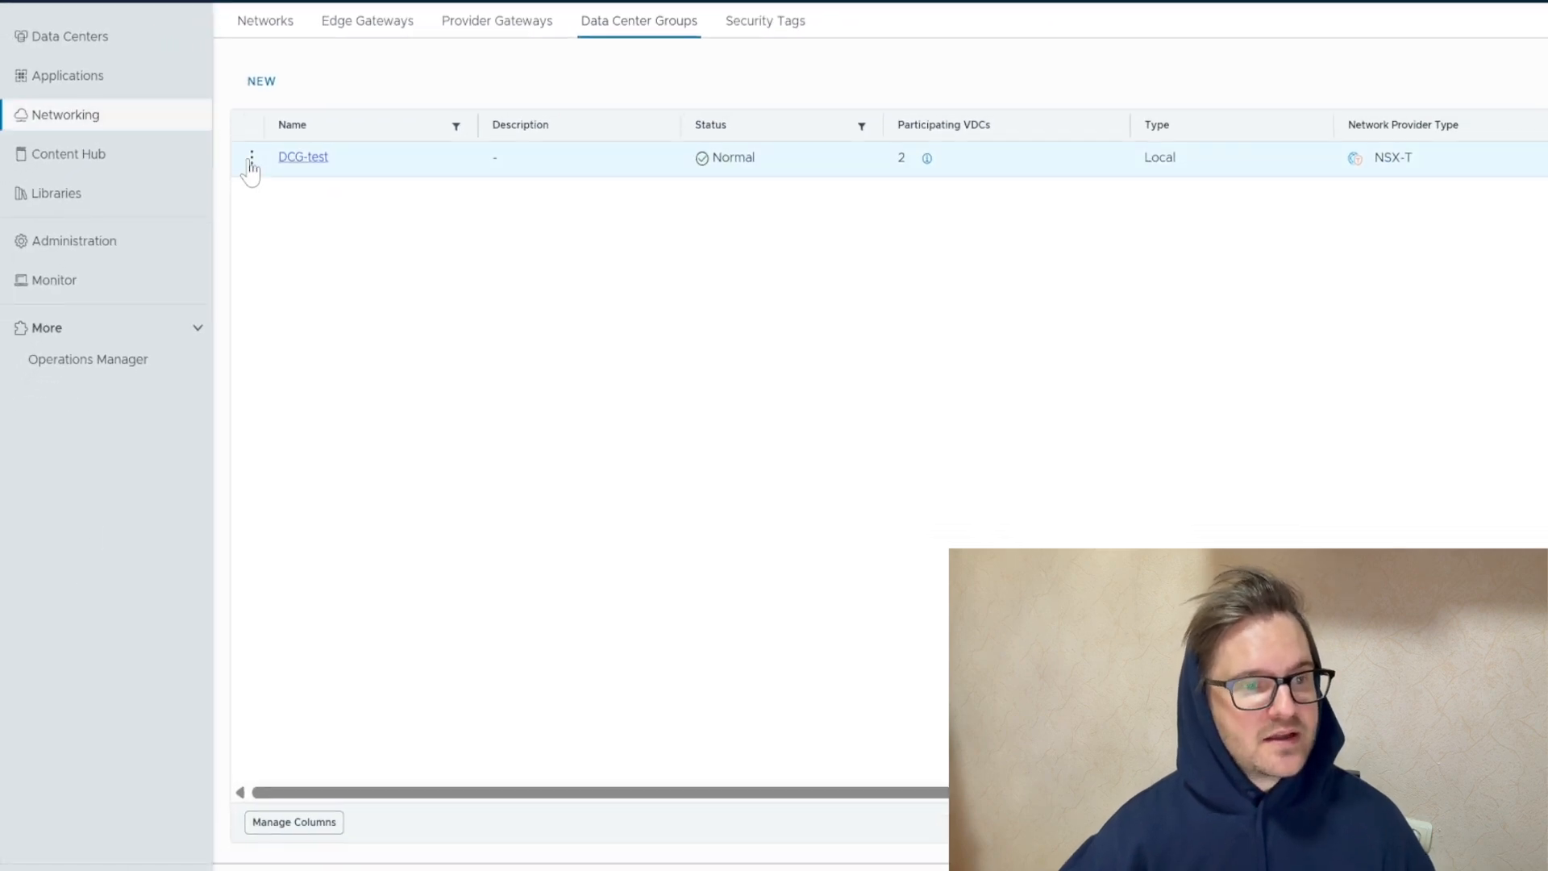
left_click(302, 158)
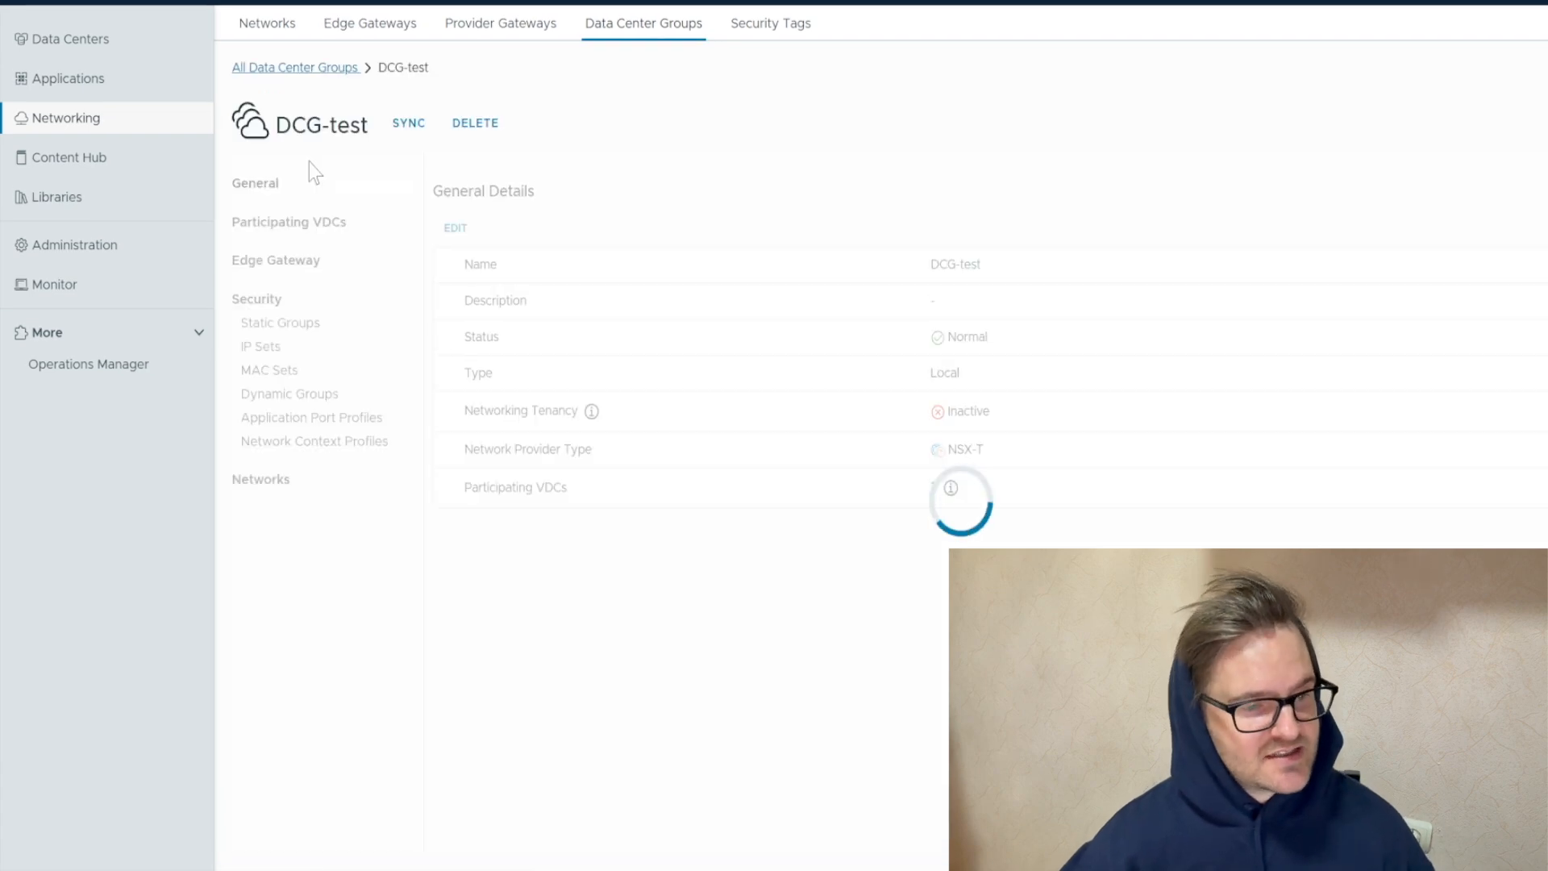
left_click(328, 224)
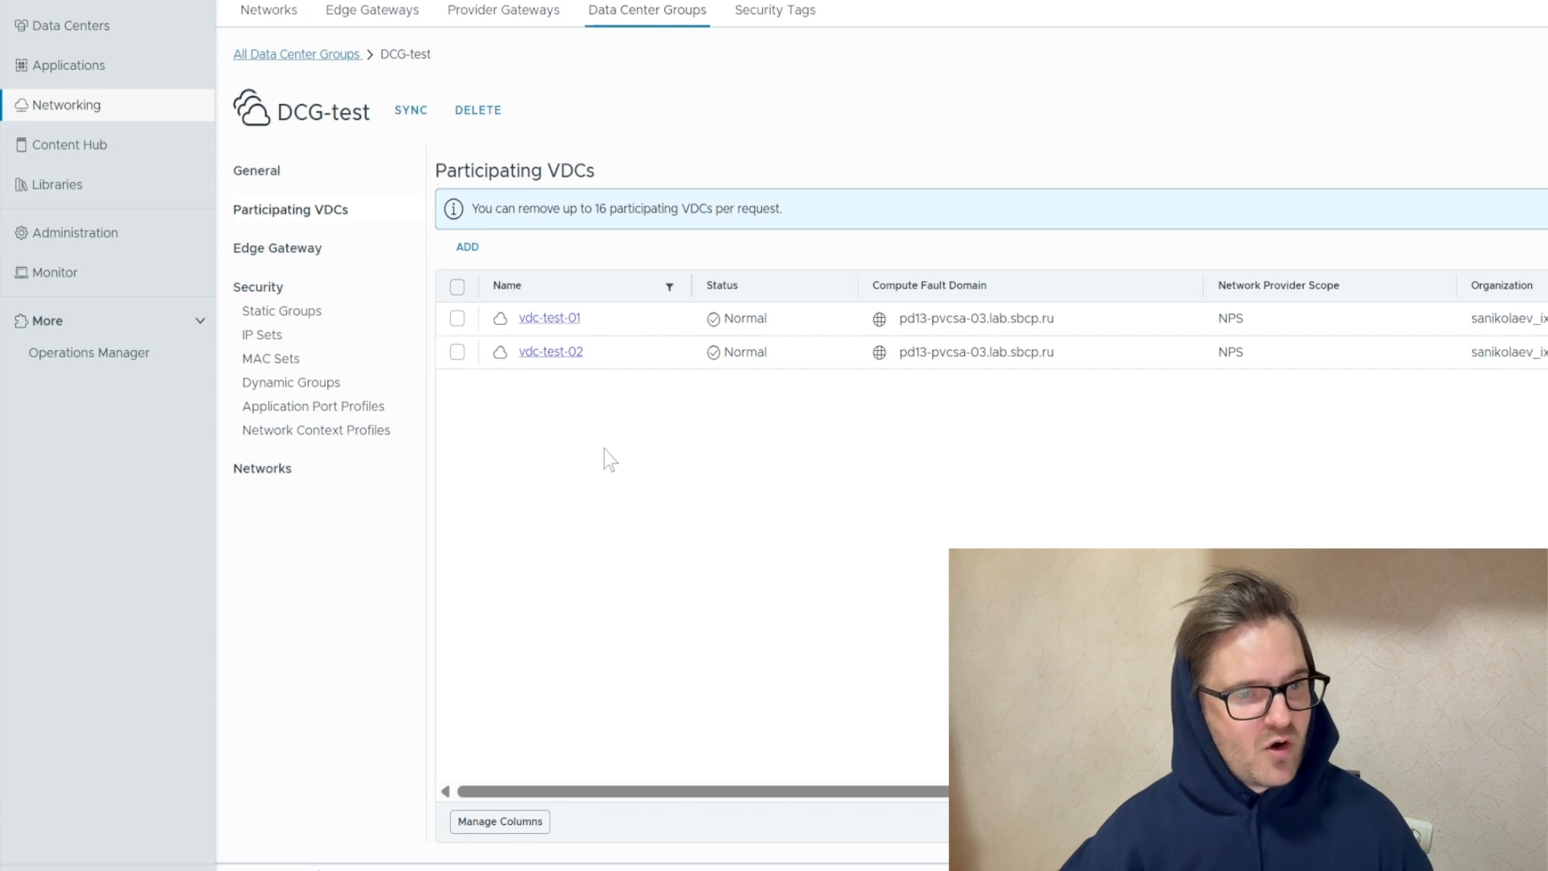
left_click(328, 480)
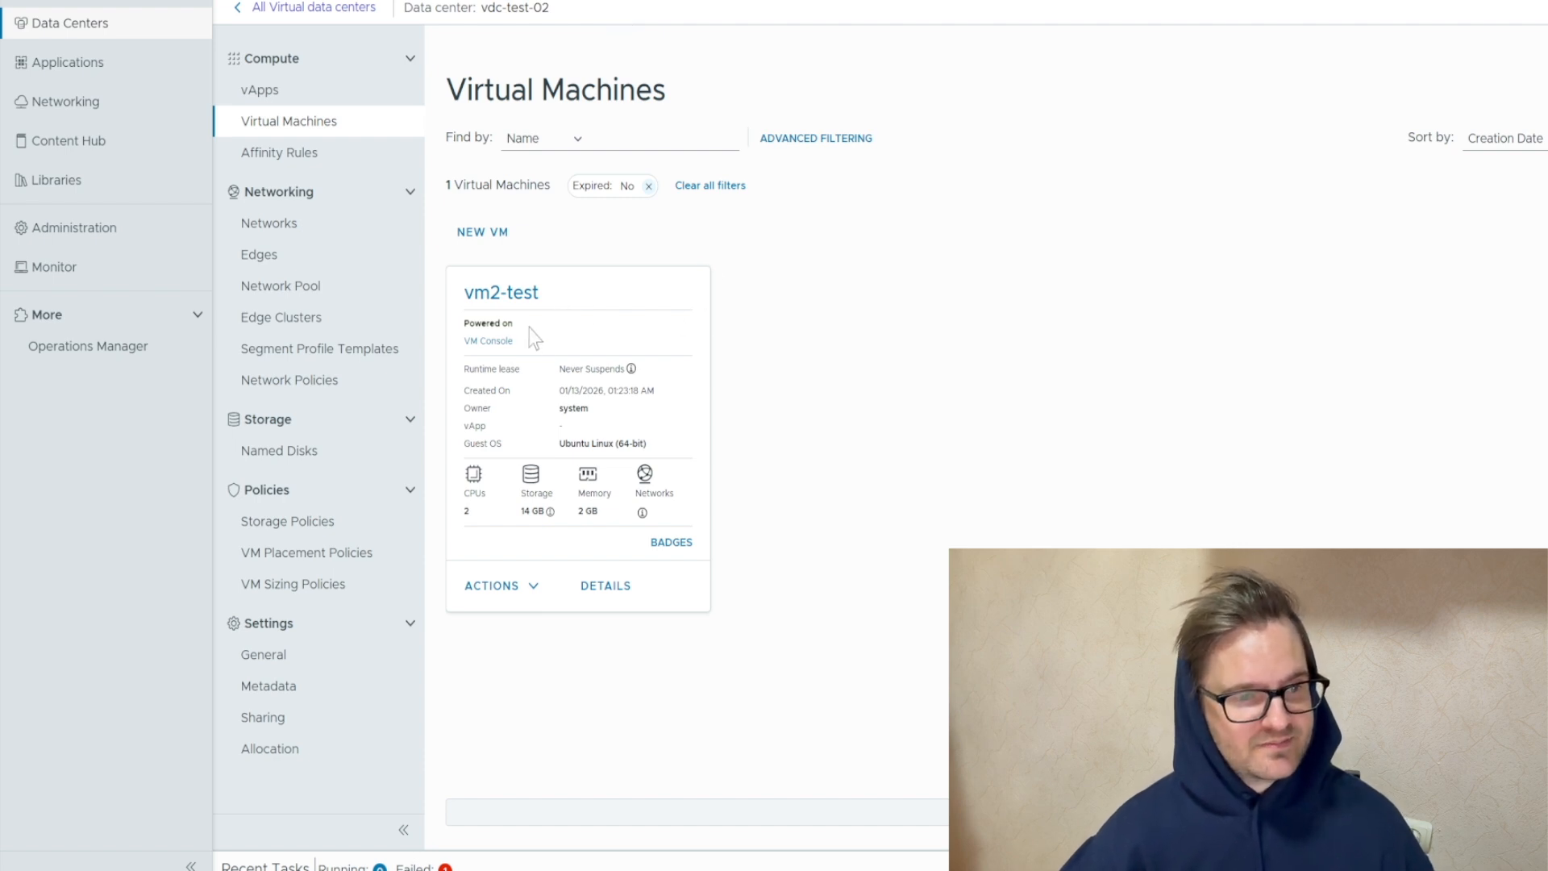
Examine the networks and NIC settings of vm2-test in vdc-test-02 and vm1-test in vdc-test-01
left_click(497, 293)
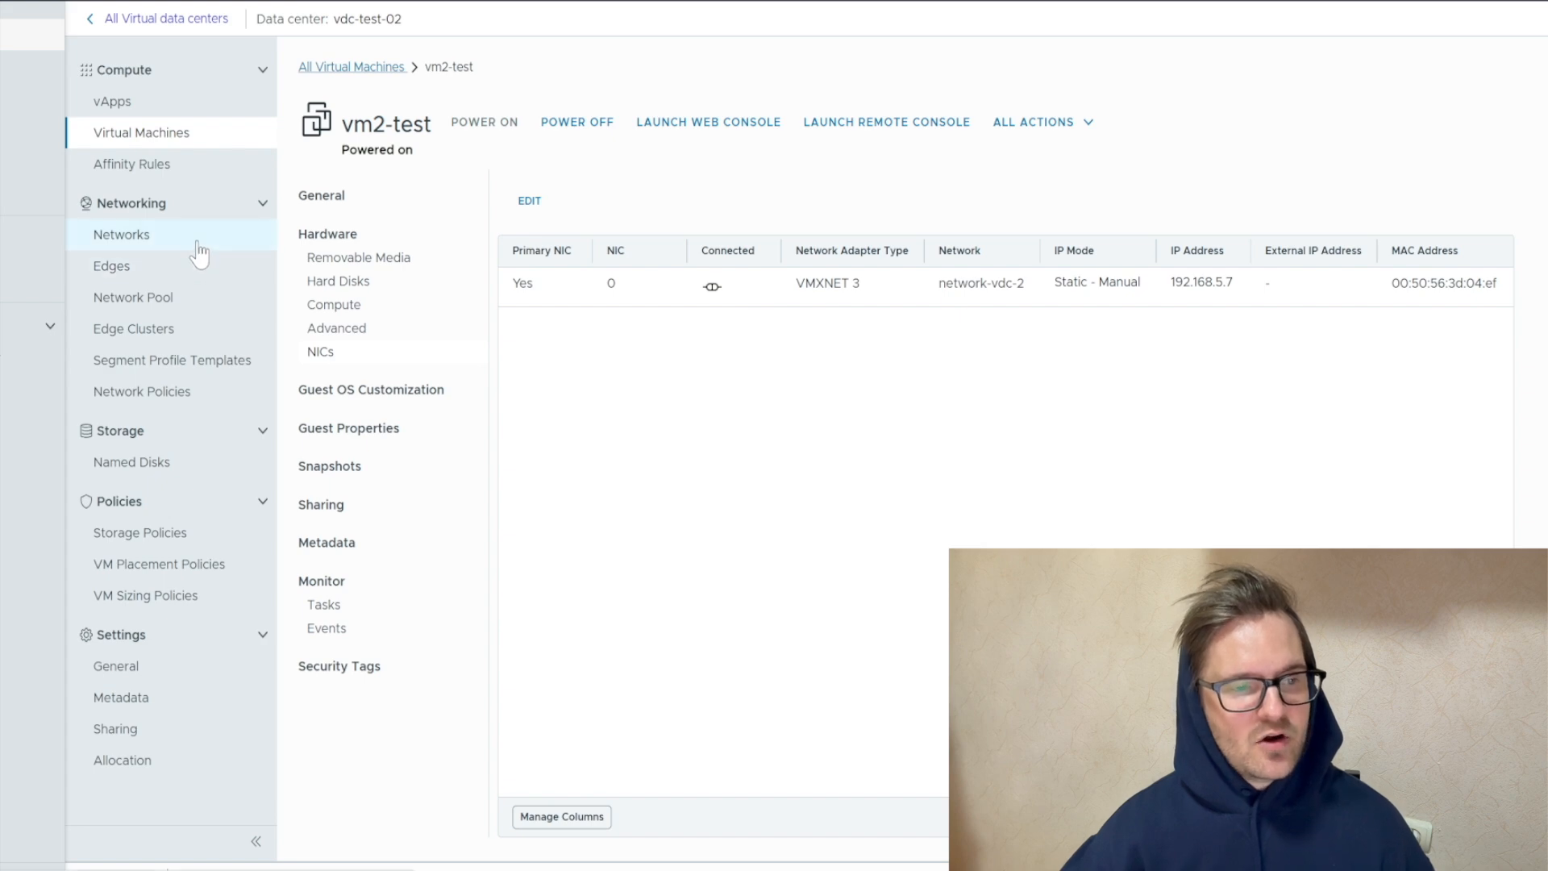
left_click(199, 254)
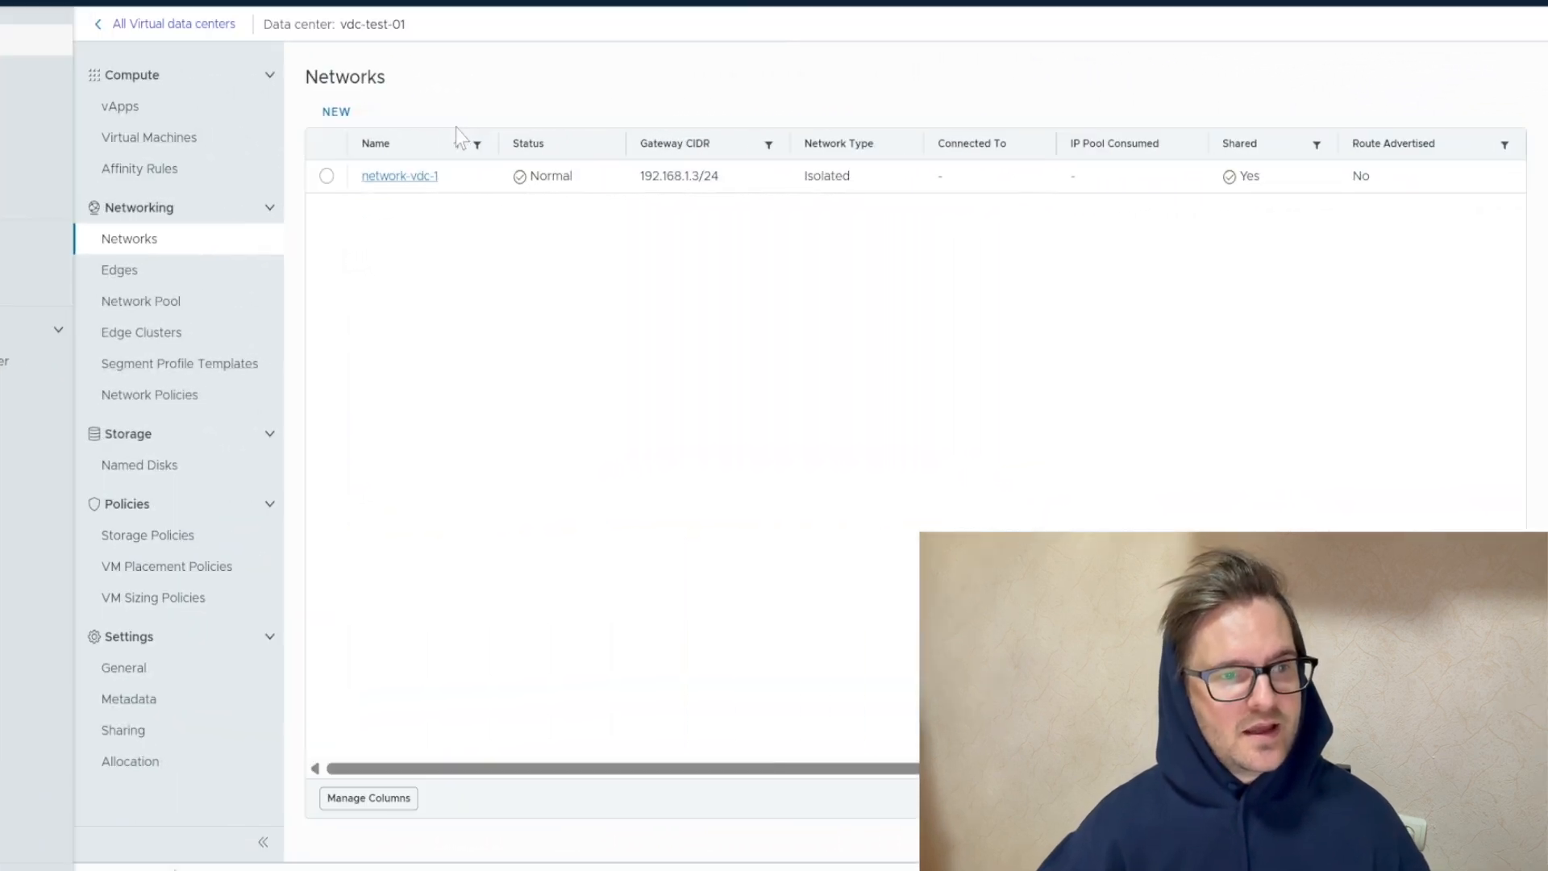
left_click(184, 142)
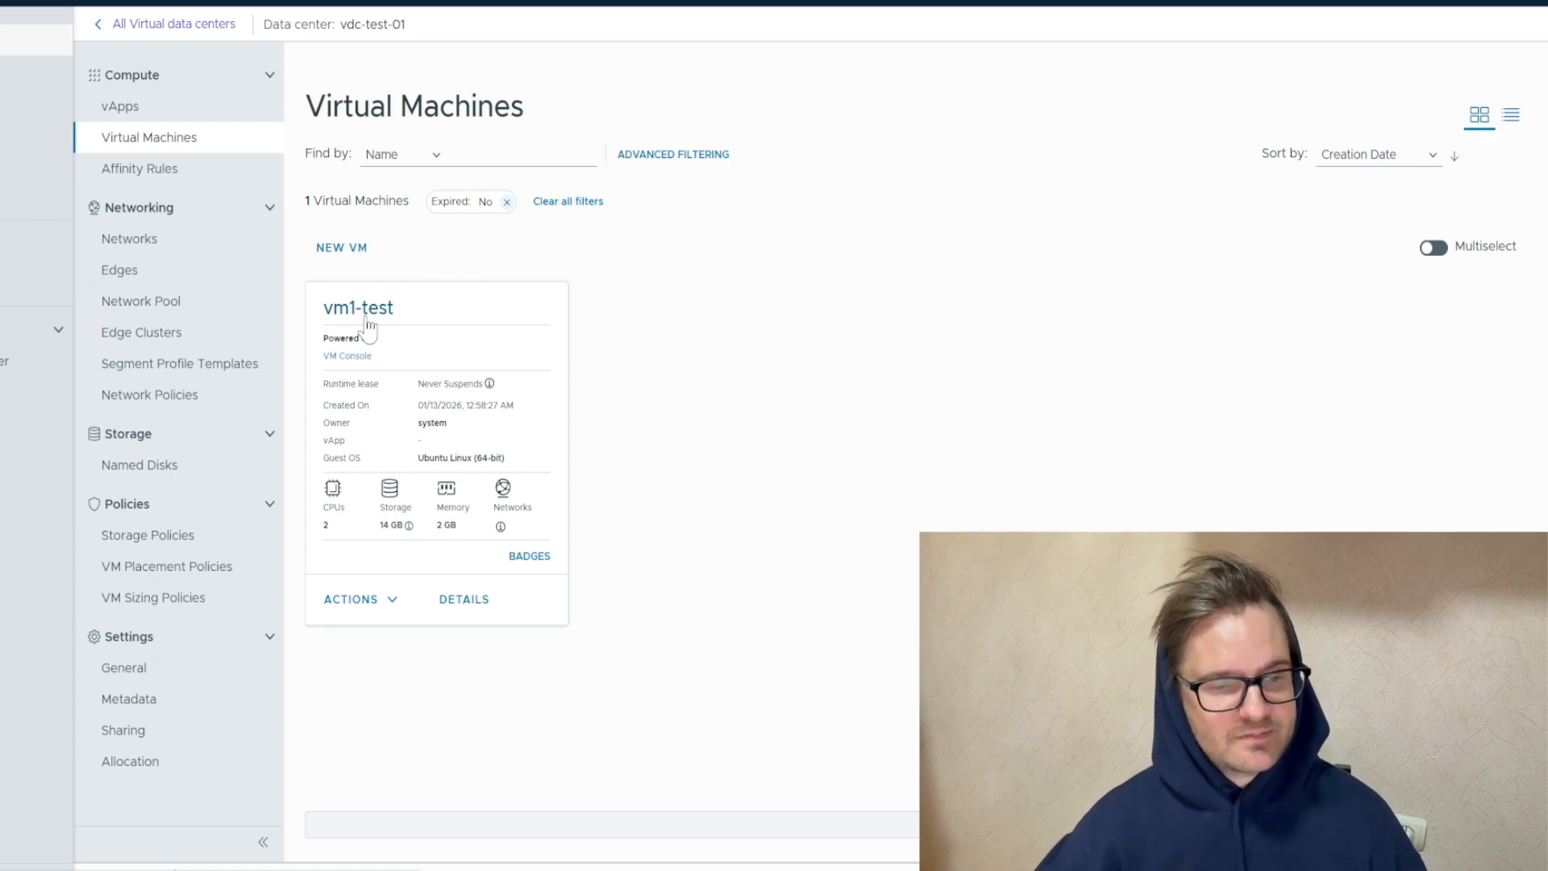
left_click(367, 310)
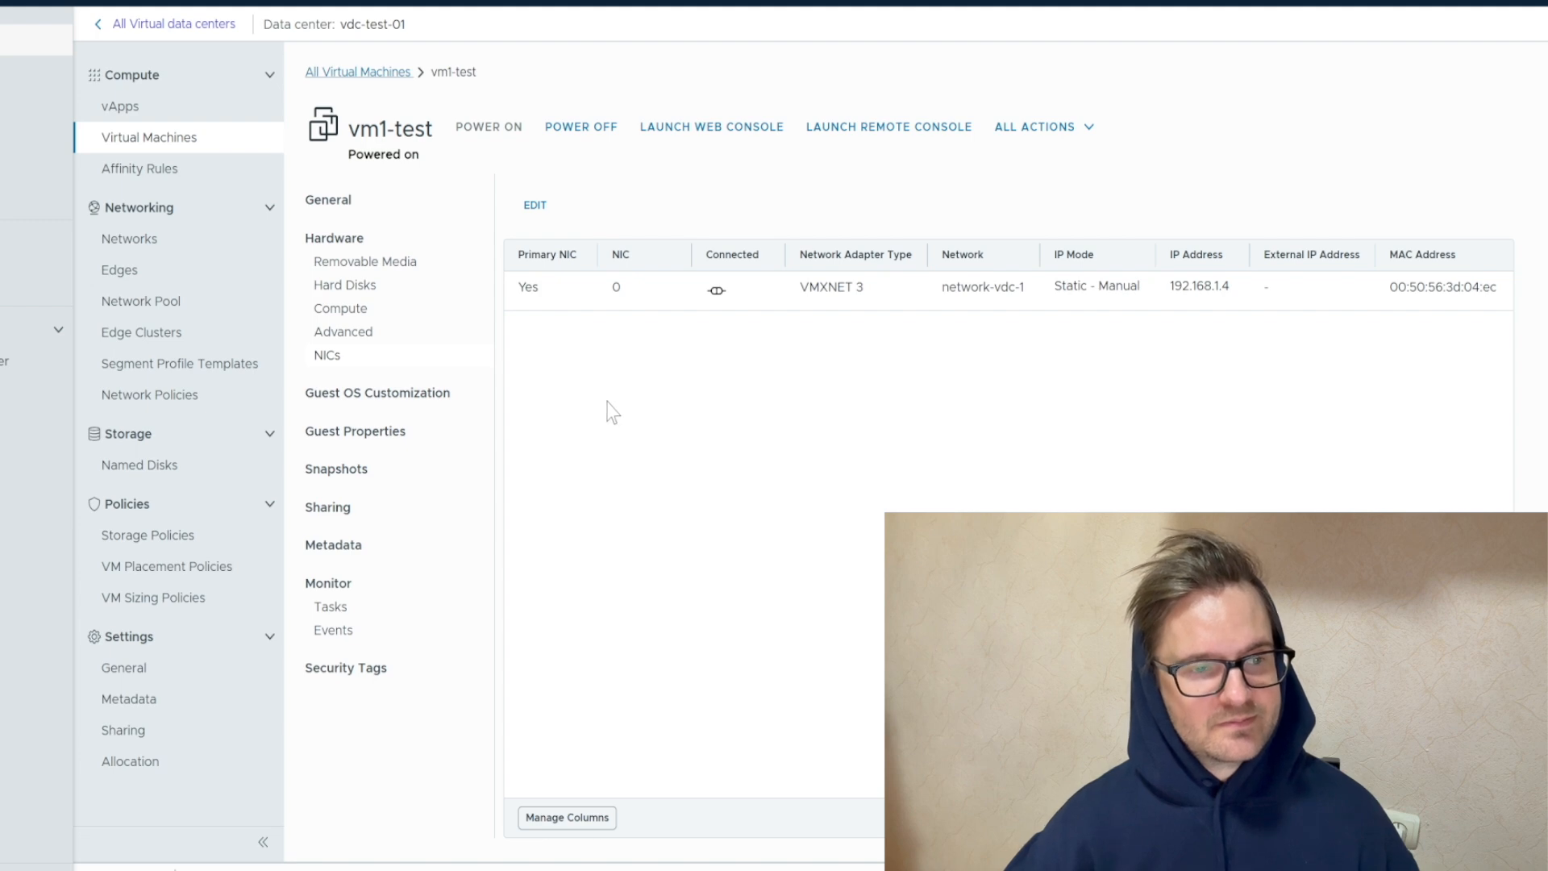
Increase the scope of network-vdc-1 in vdc-test-01 to the DCG-test data center group
left_click(197, 256)
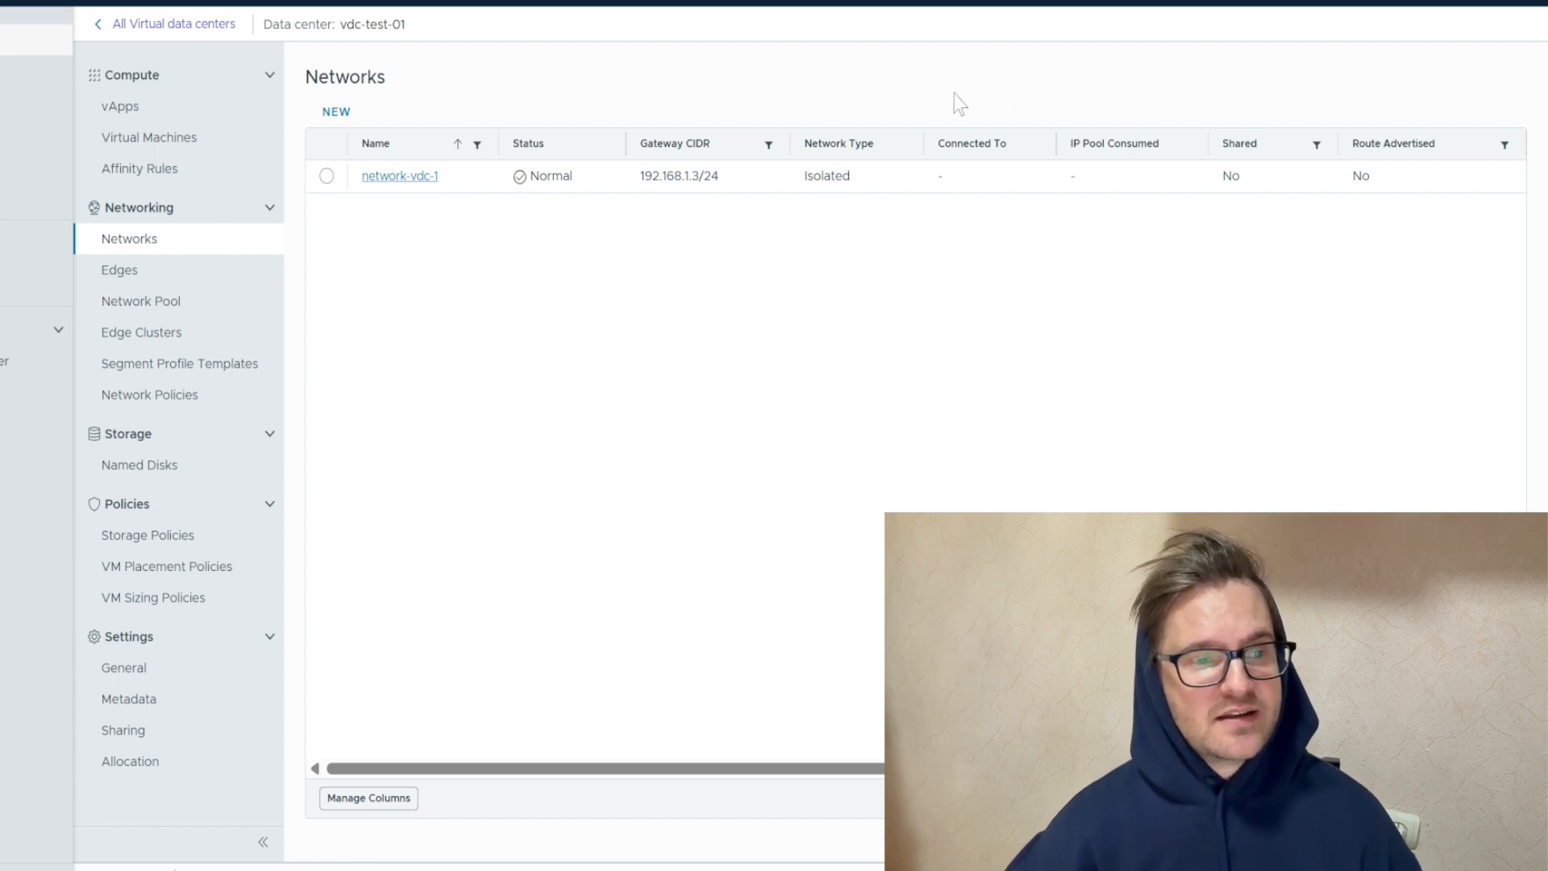
left_click(327, 177)
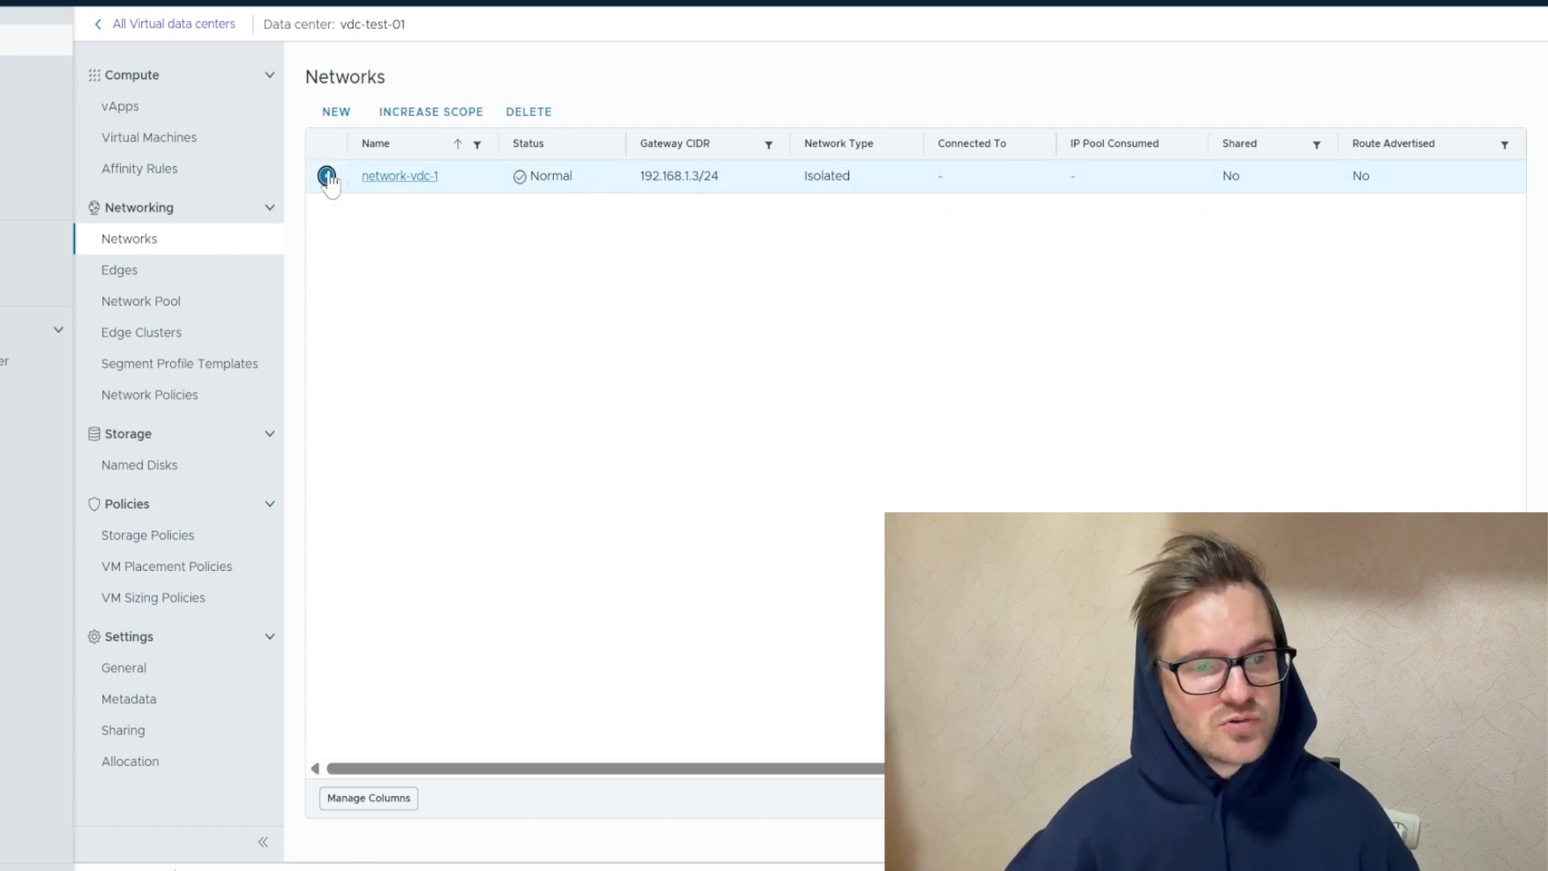
left_click(431, 113)
left_click(242, 253)
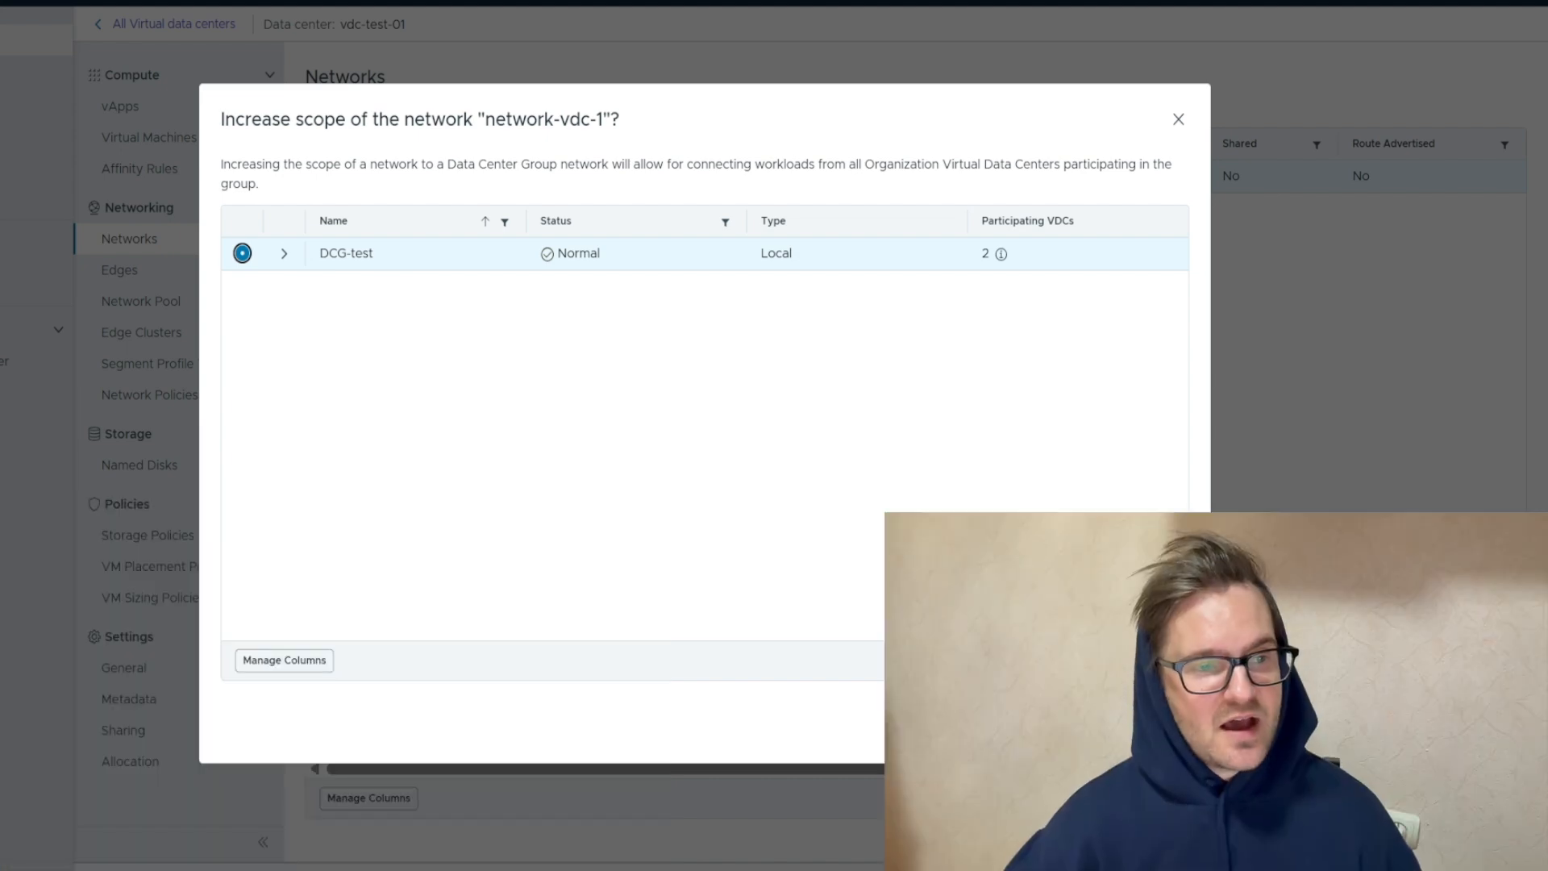
left_click(1159, 726)
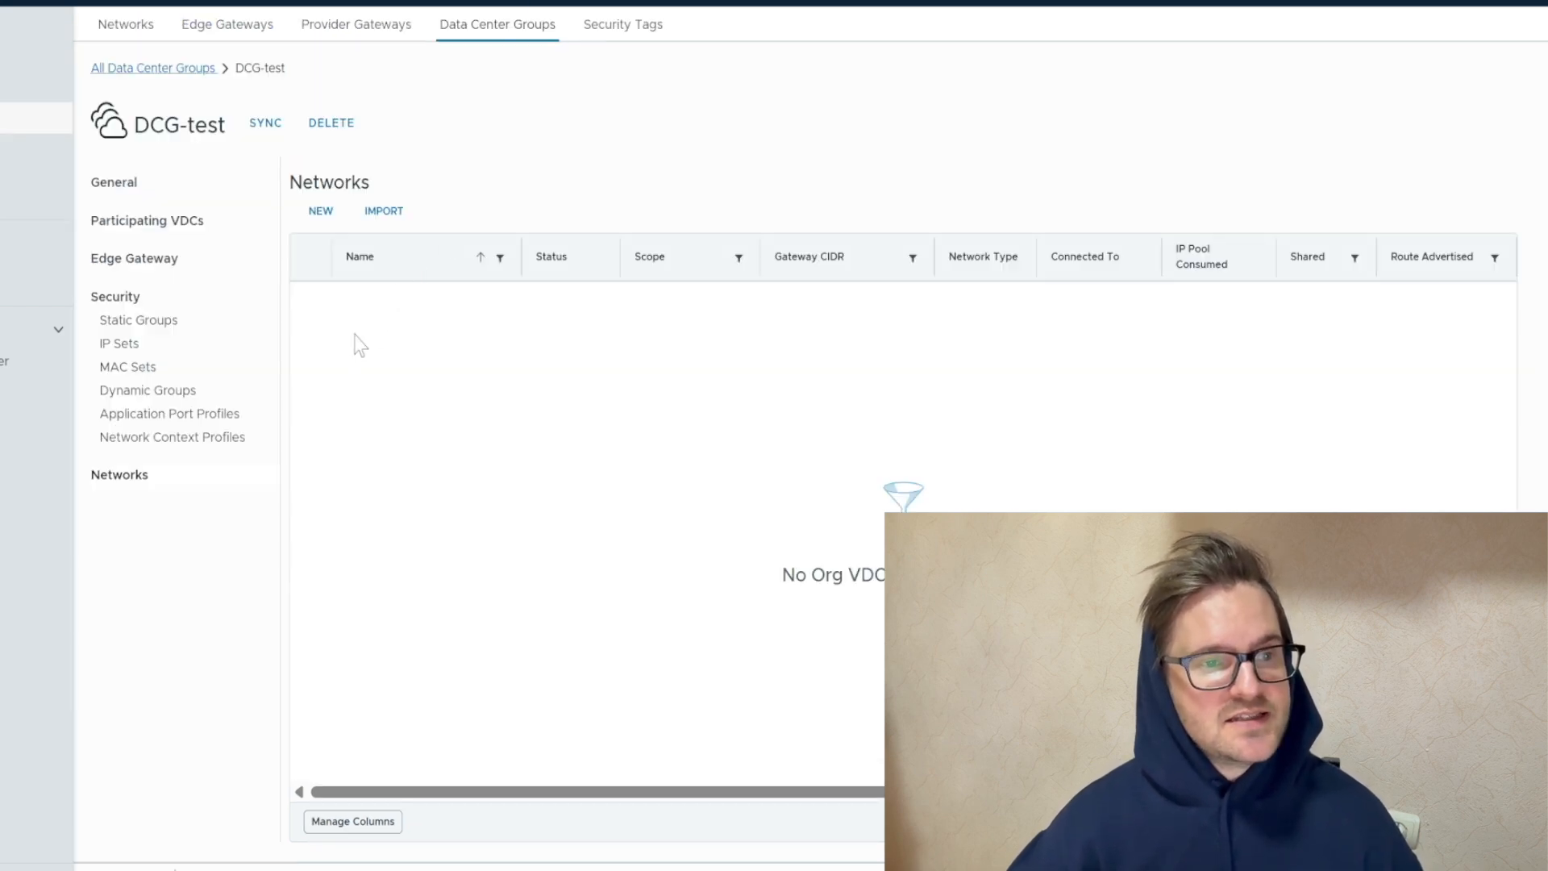
Check the network lists of DCG-test and vdc-test-02 for the shared network-vdc-1
left_click(139, 474)
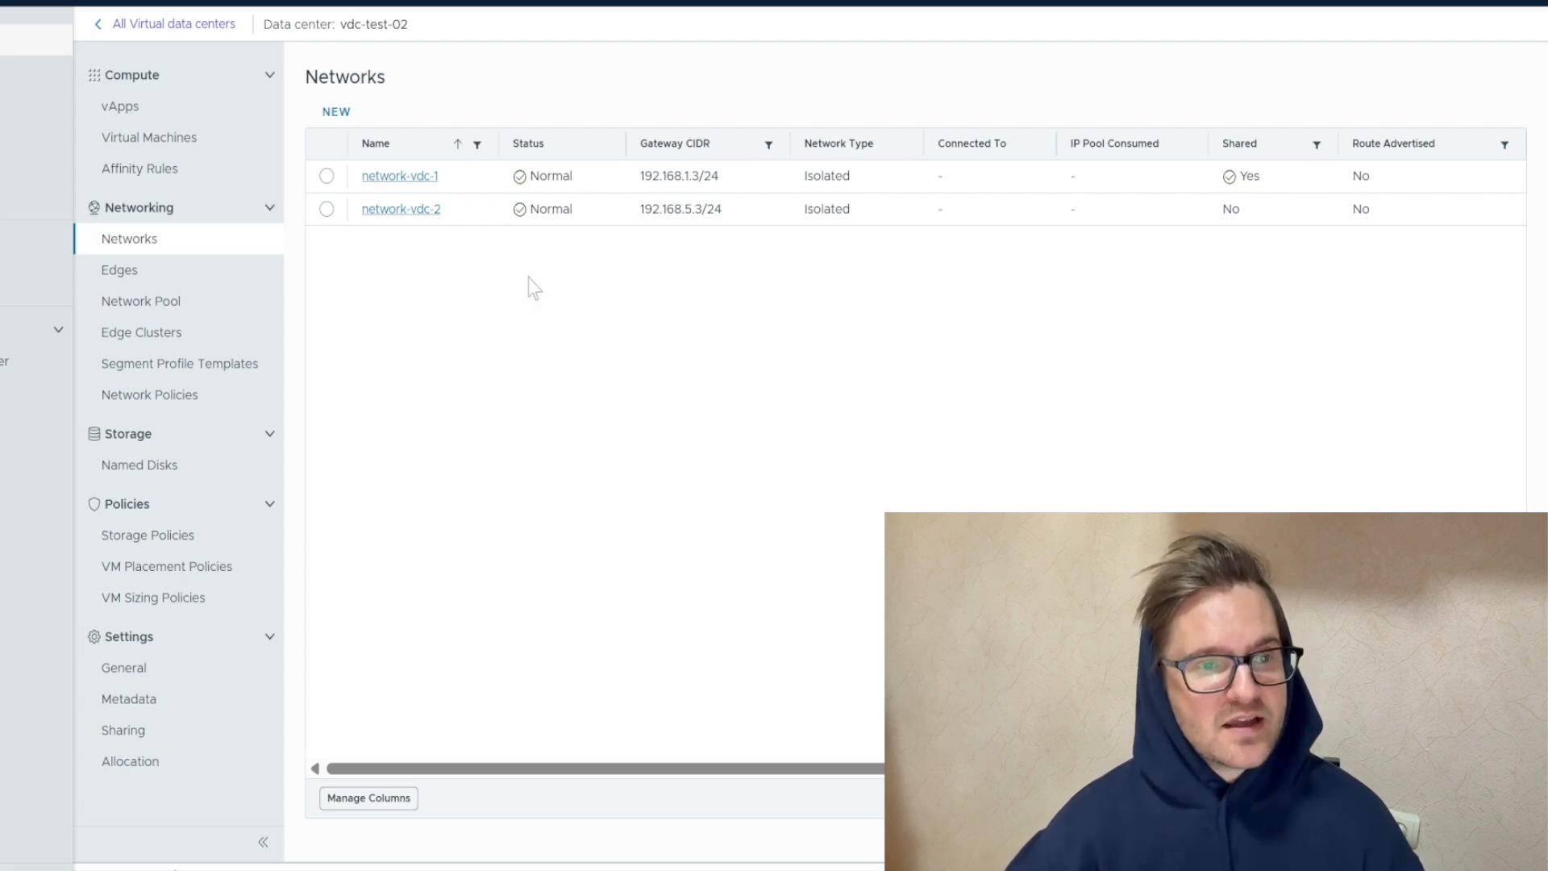
left_click_drag(1029, 166, 564, 179)
left_click(564, 178)
left_click(827, 403)
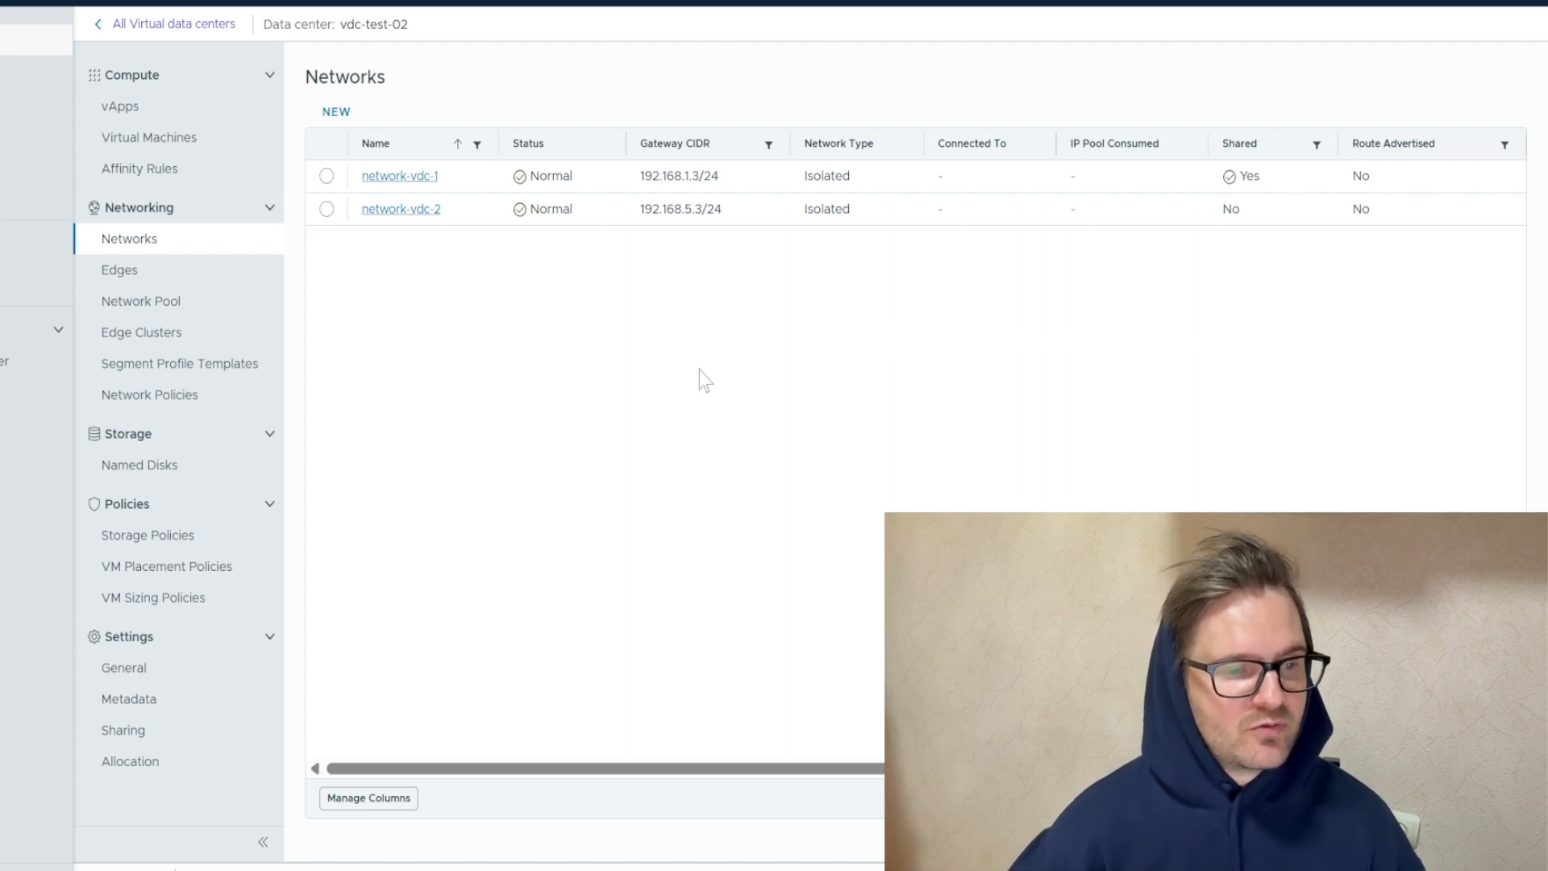
Add a second NIC to vm2-test in vdc-test-02 with the VMXNET 3 adapter type
left_click(191, 148)
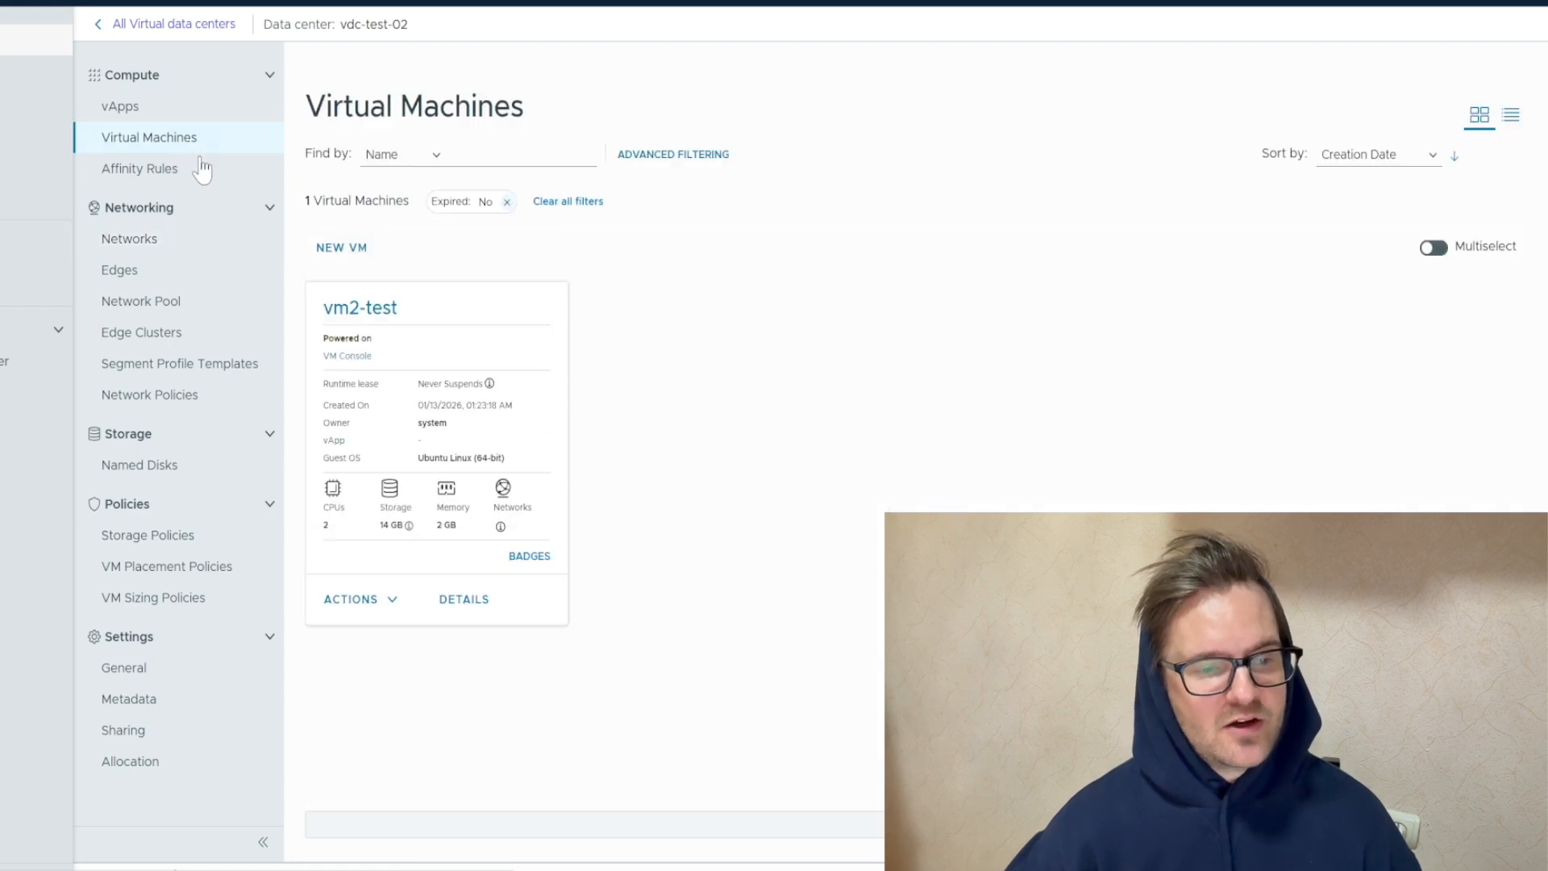
left_click(348, 310)
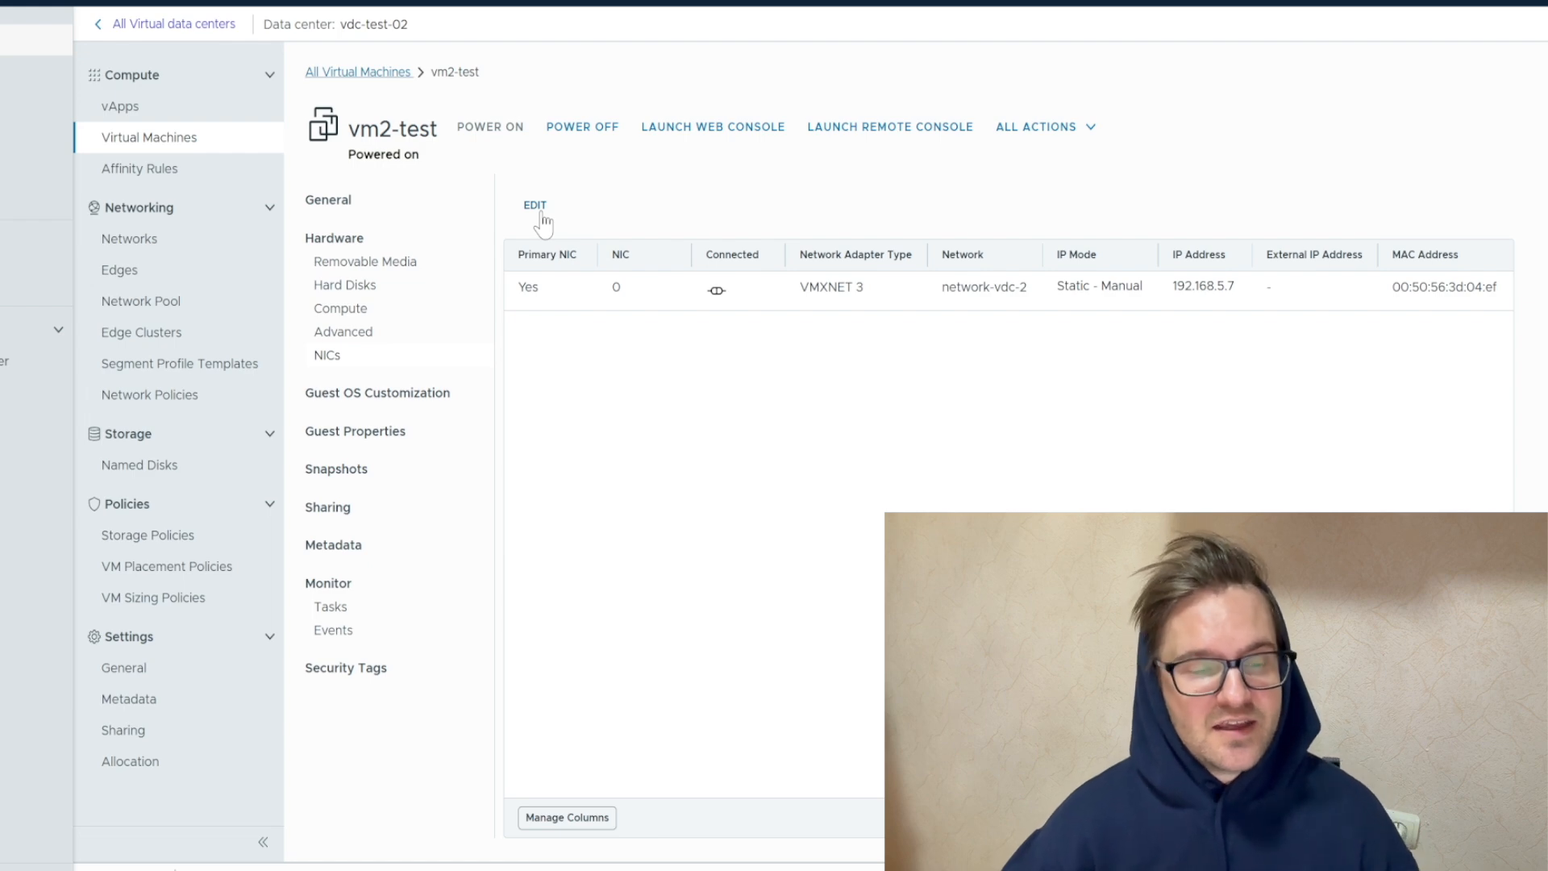
left_click(536, 206)
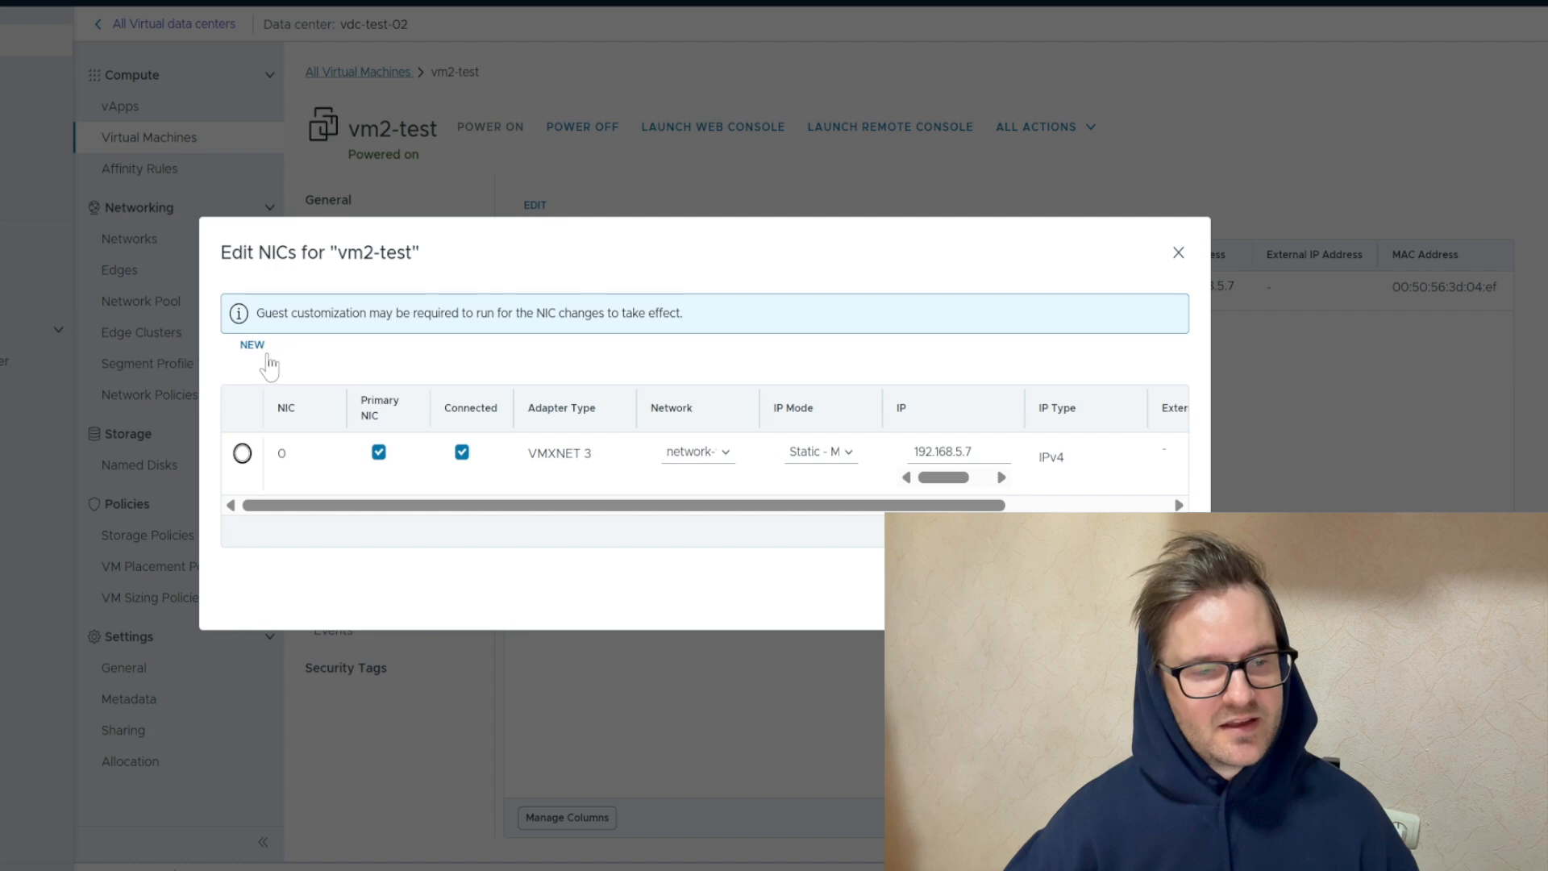
left_click(252, 347)
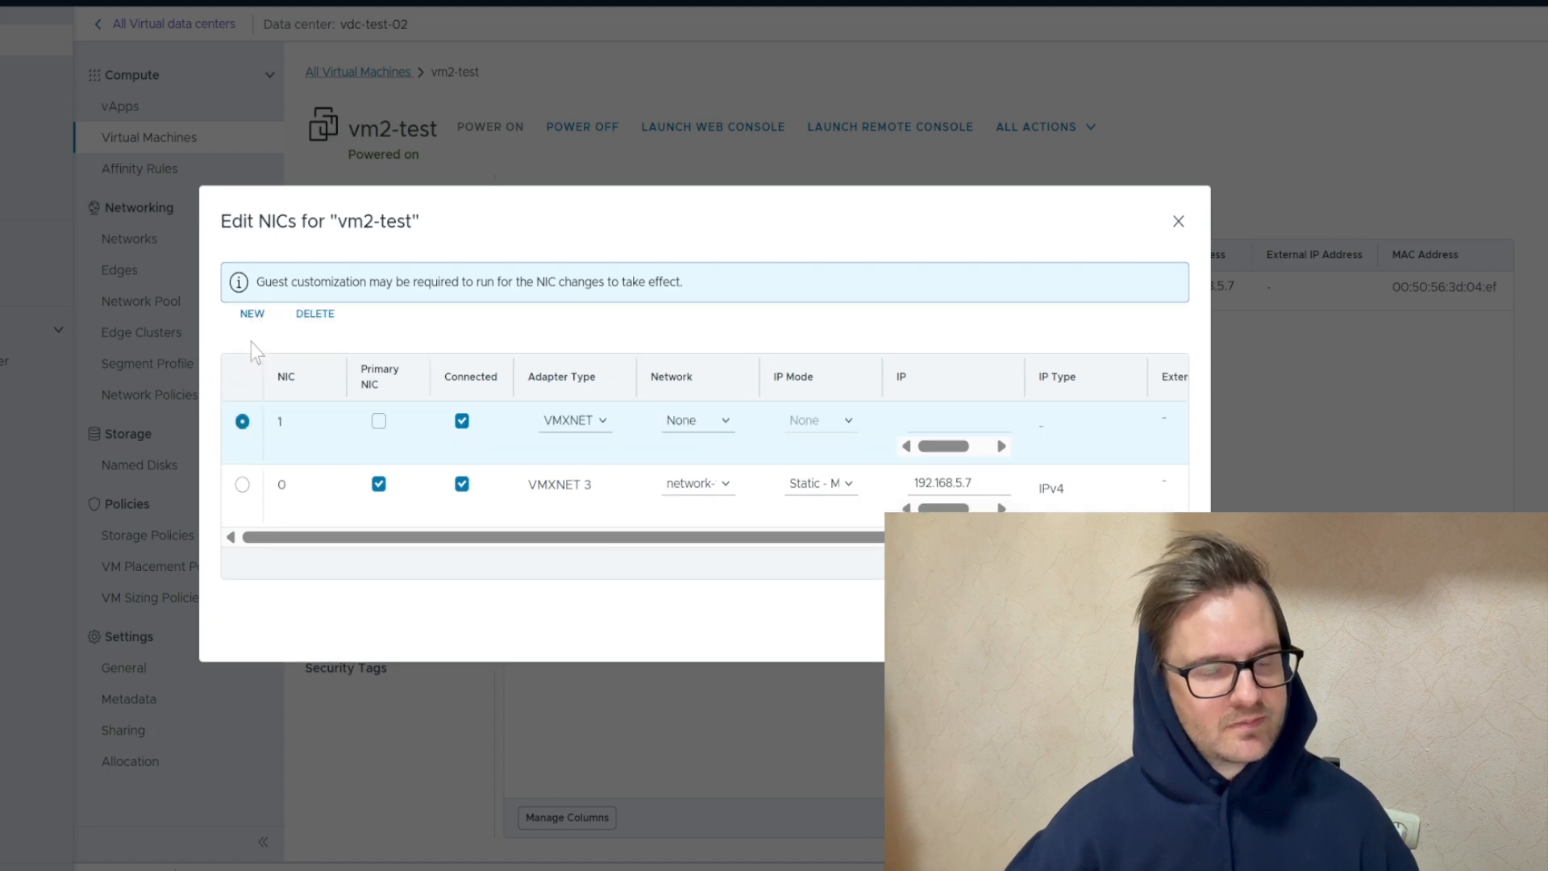
left_click(590, 433)
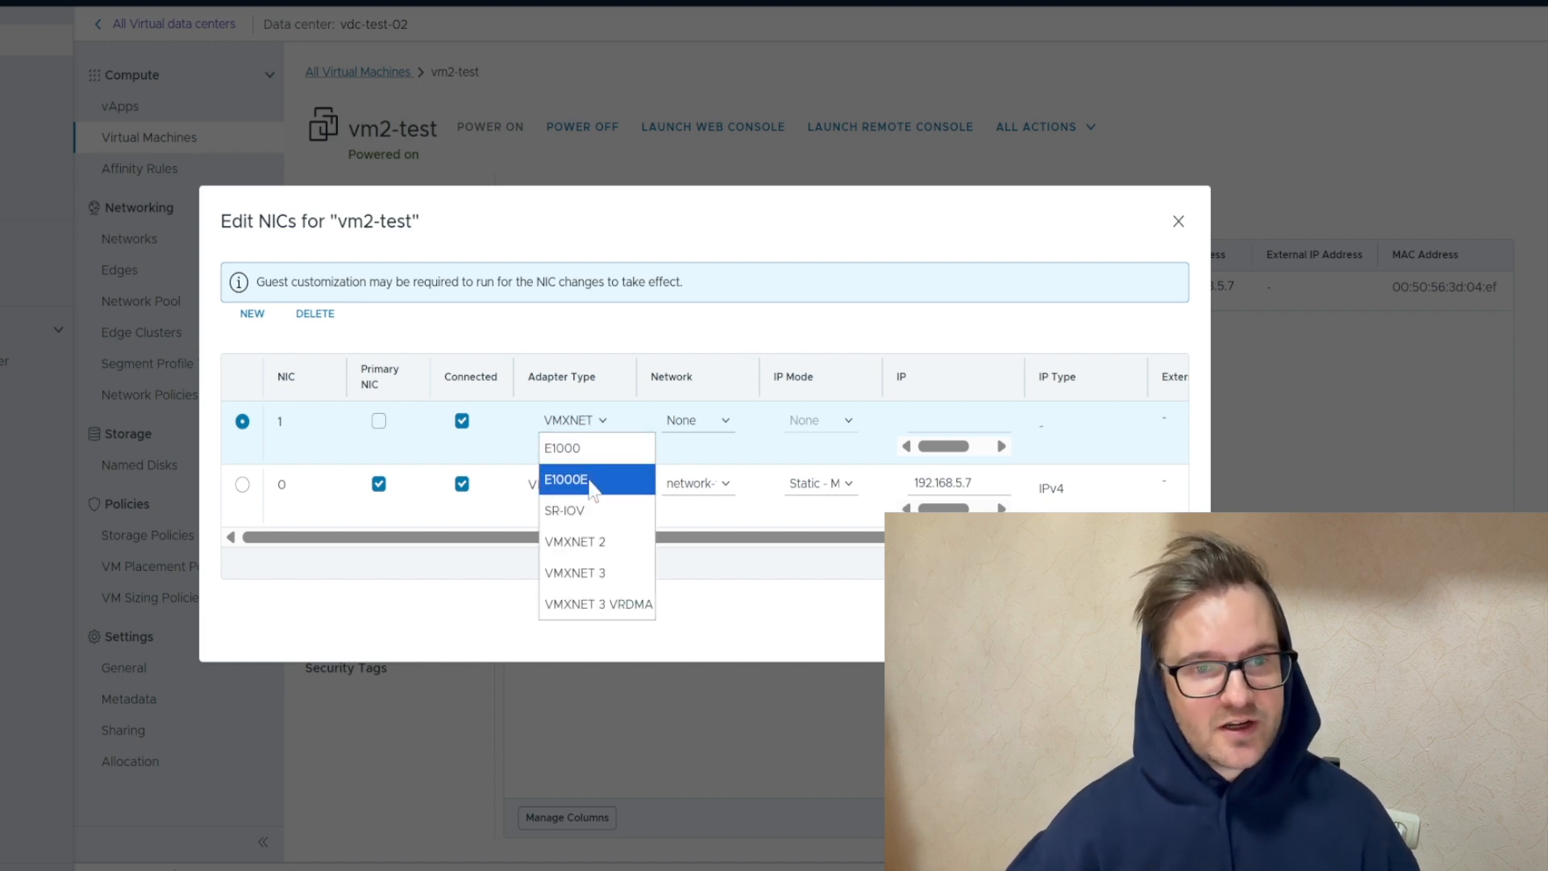
left_click(620, 582)
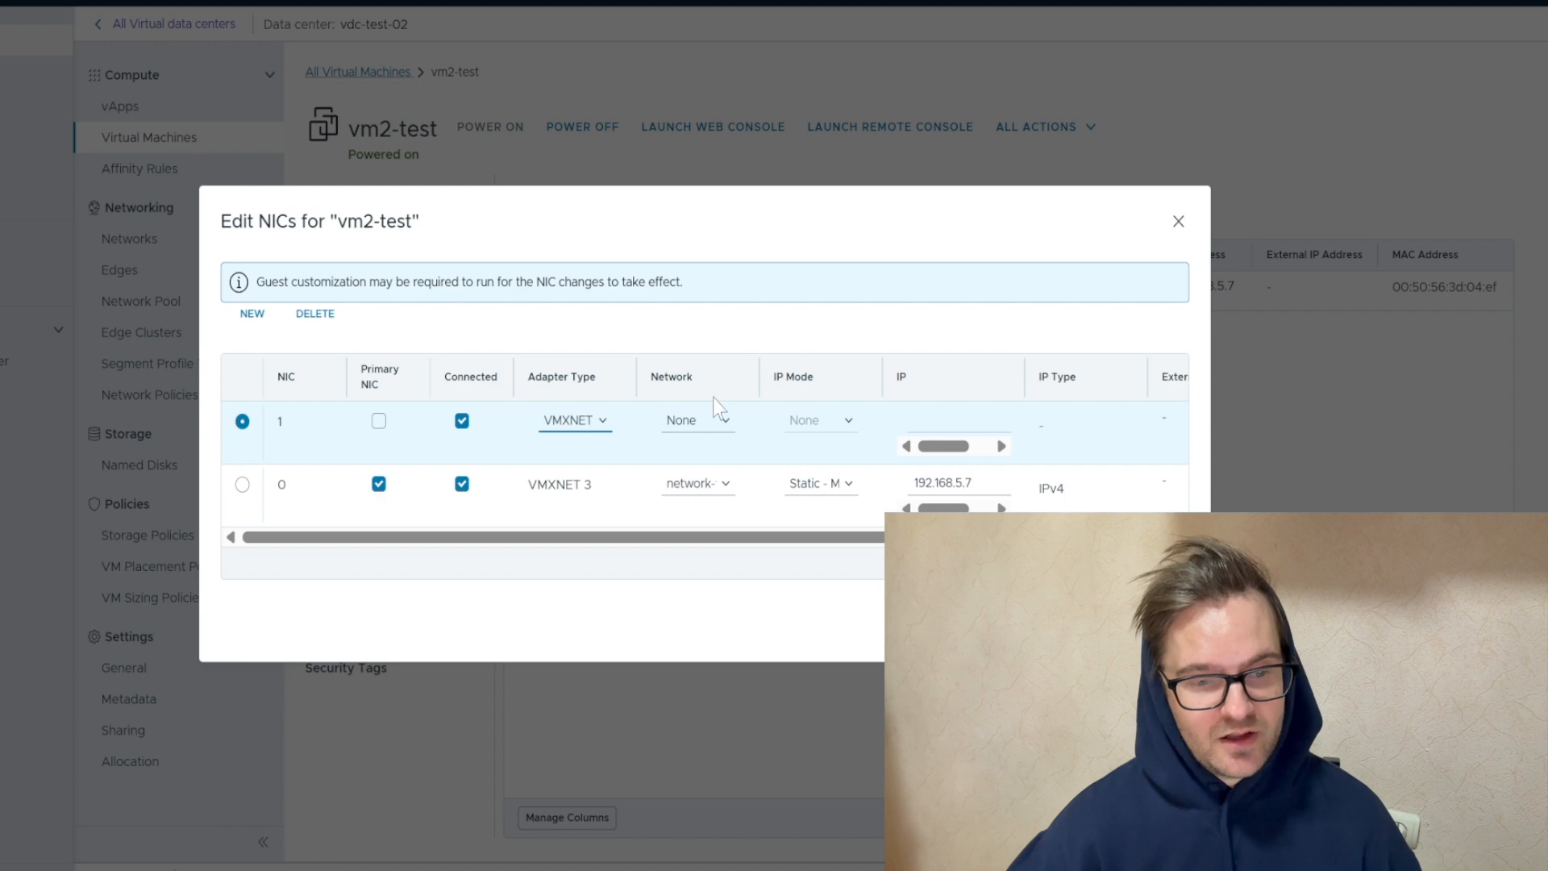
Connect the new NIC to network-vdc-1 with Static - Manual IP mode and address 192.168.1.7, and save the NIC settings
left_click(719, 421)
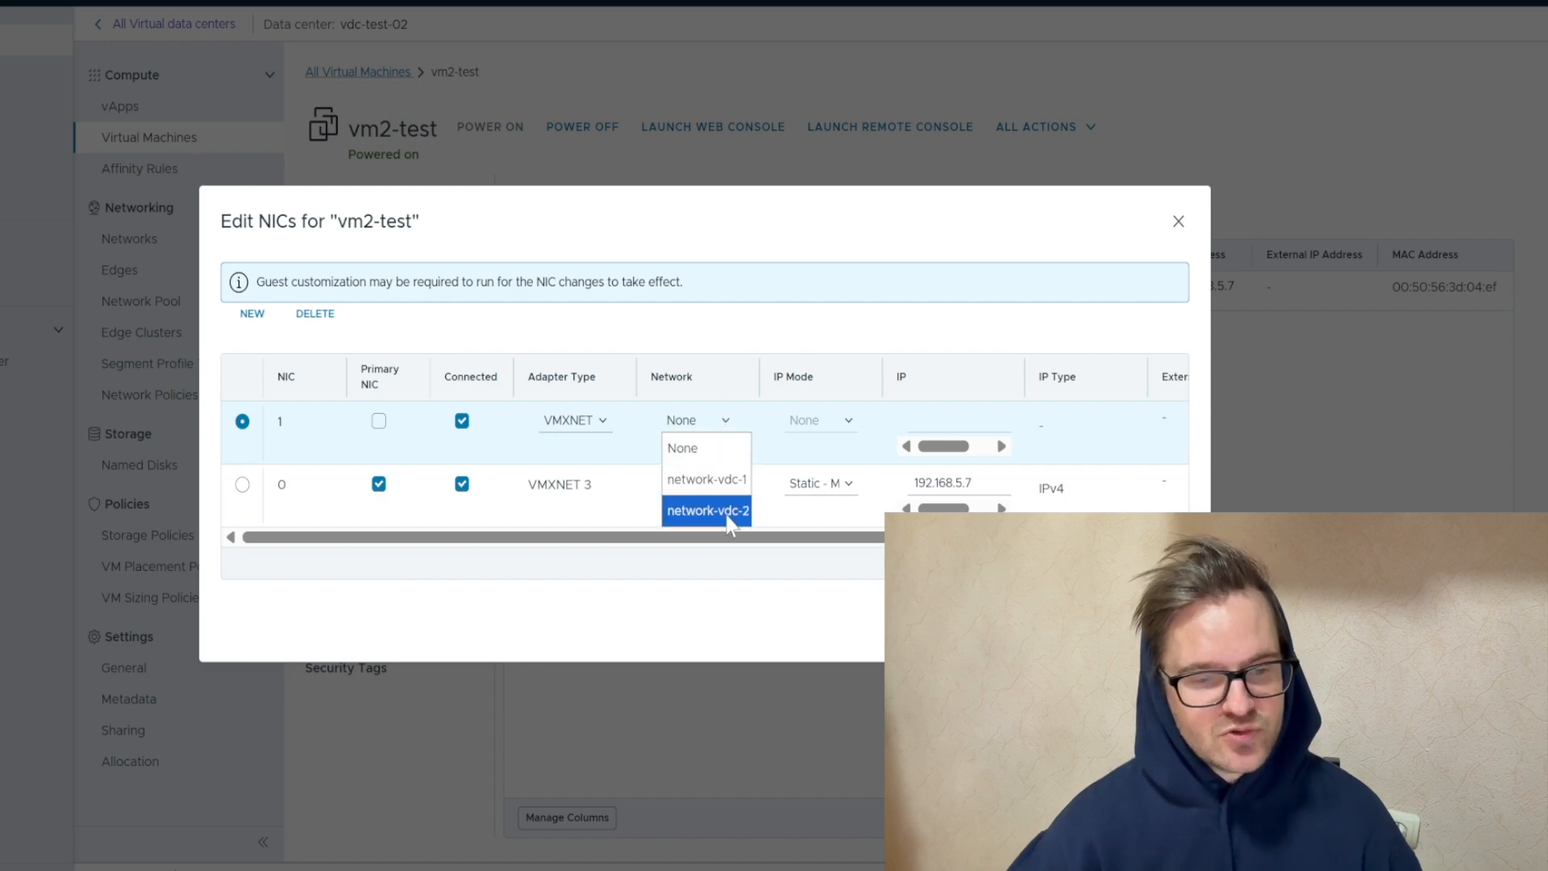
left_click(709, 481)
left_click(808, 428)
left_click(831, 511)
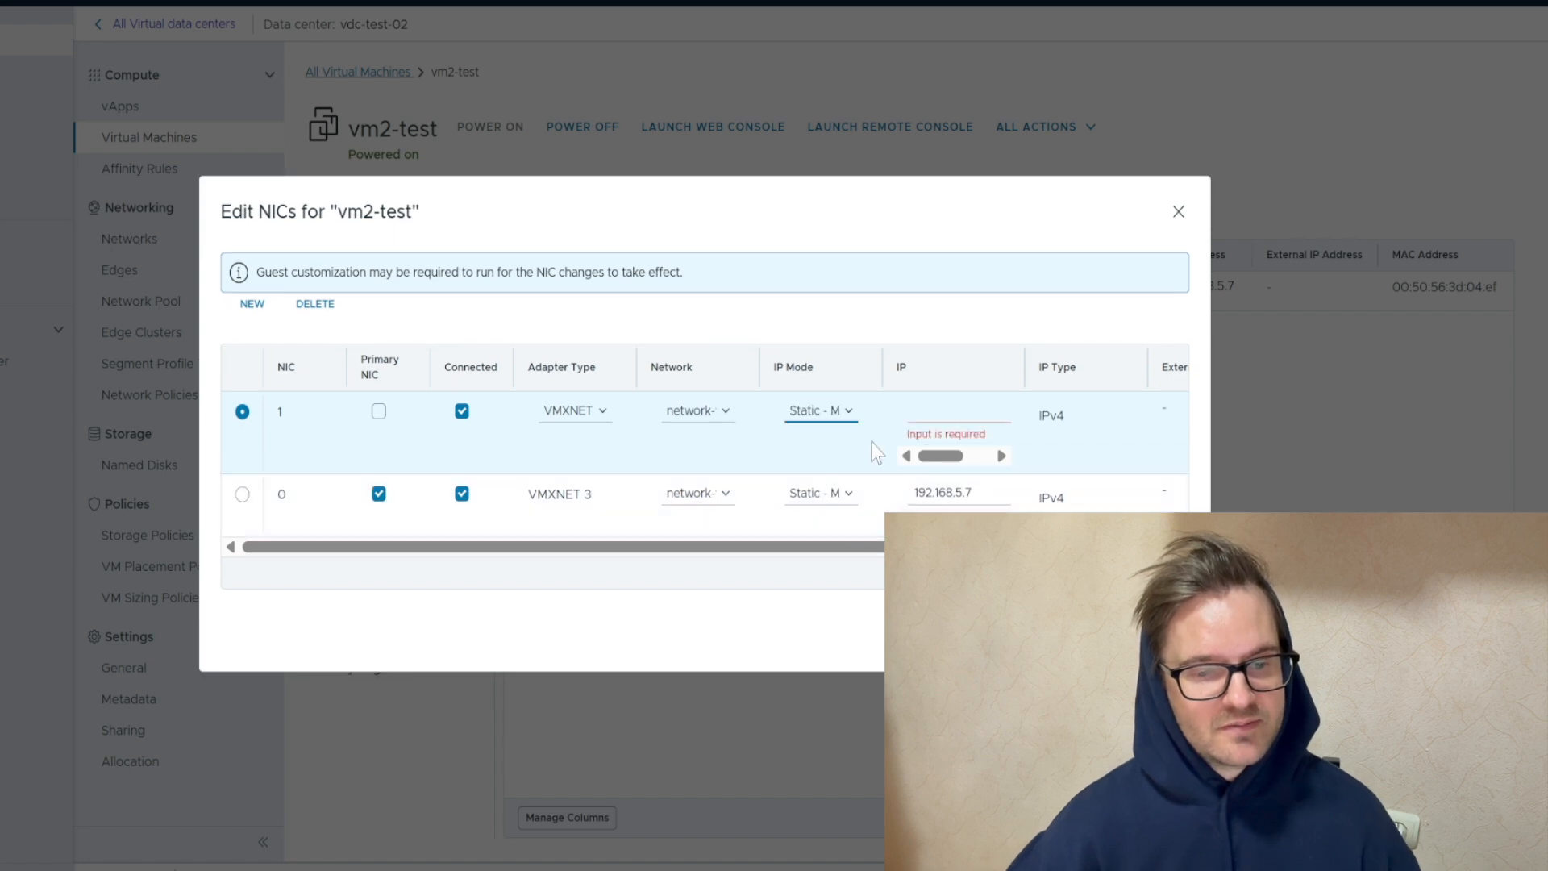
left_click(927, 410)
type("19")
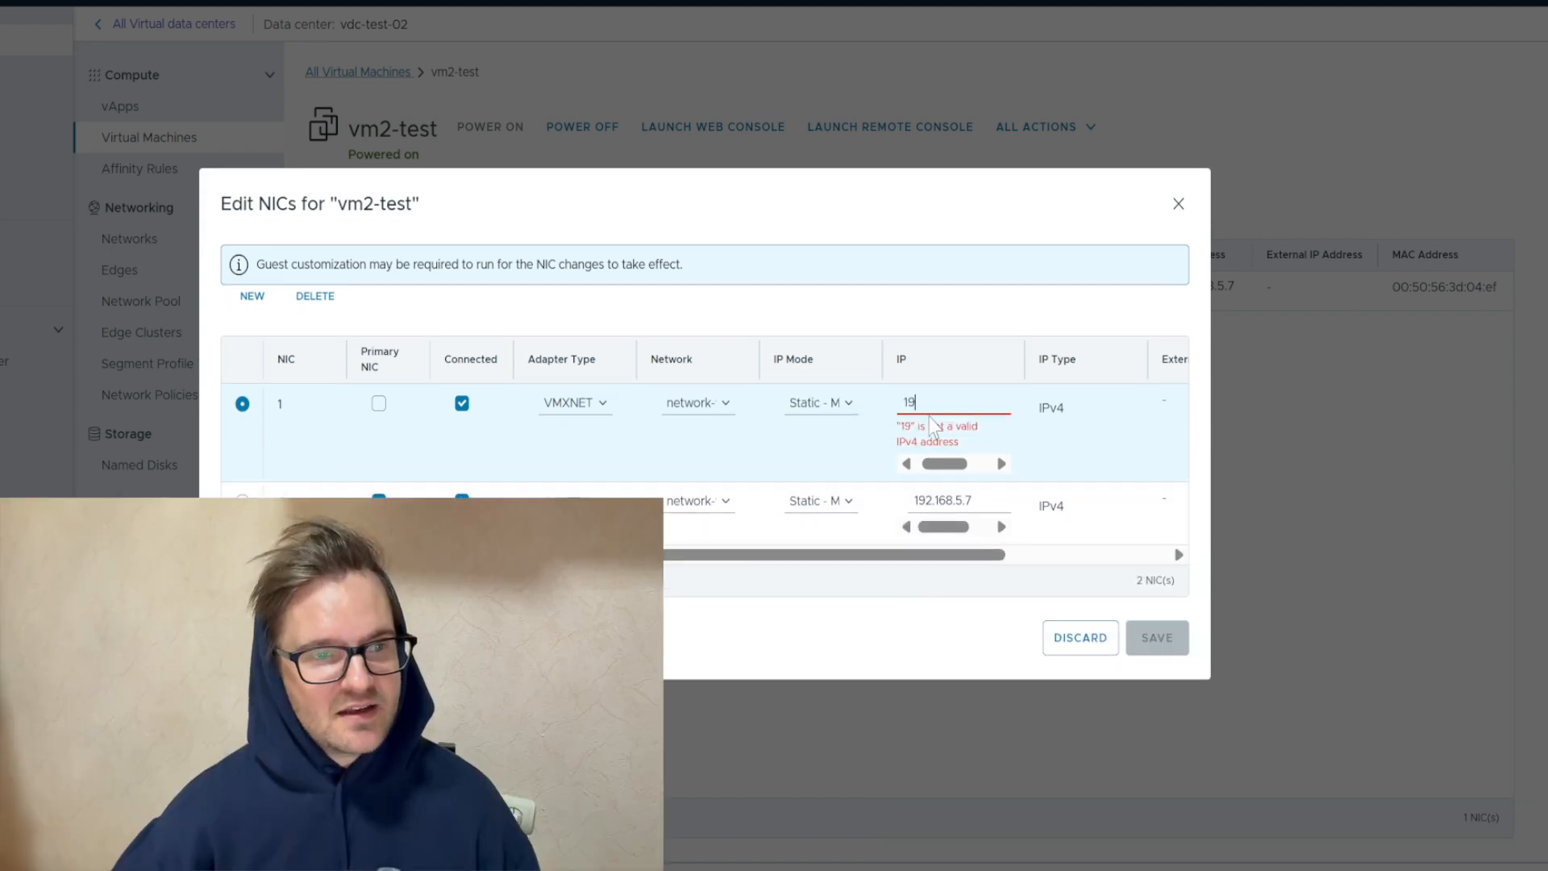
type("2.168.1.7")
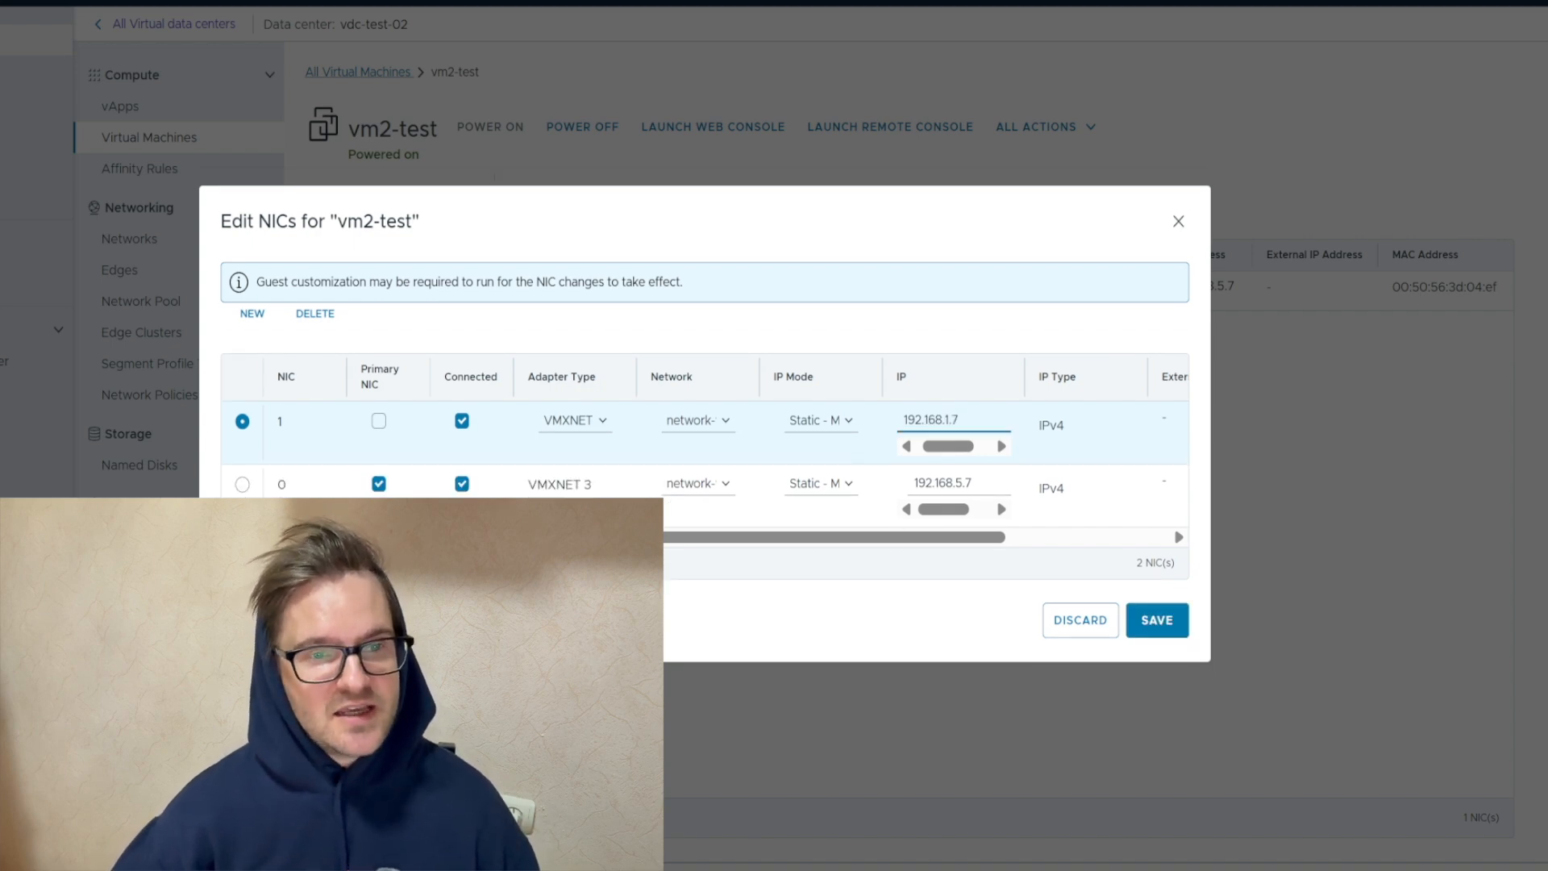
left_click(1170, 622)
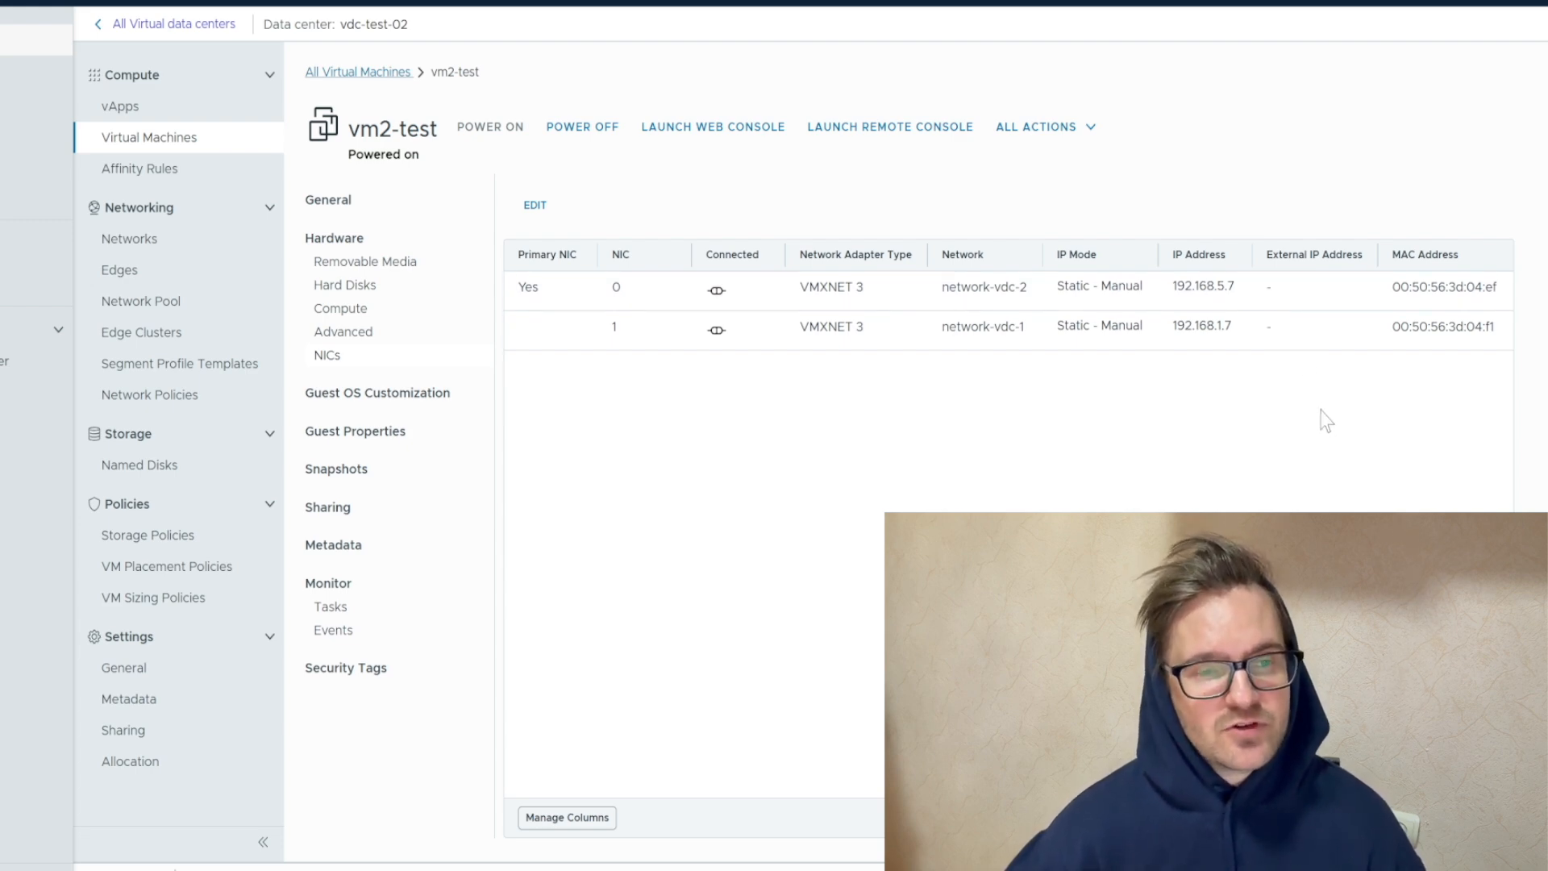
left_click_drag(1236, 330, 1170, 330)
left_click(1170, 330)
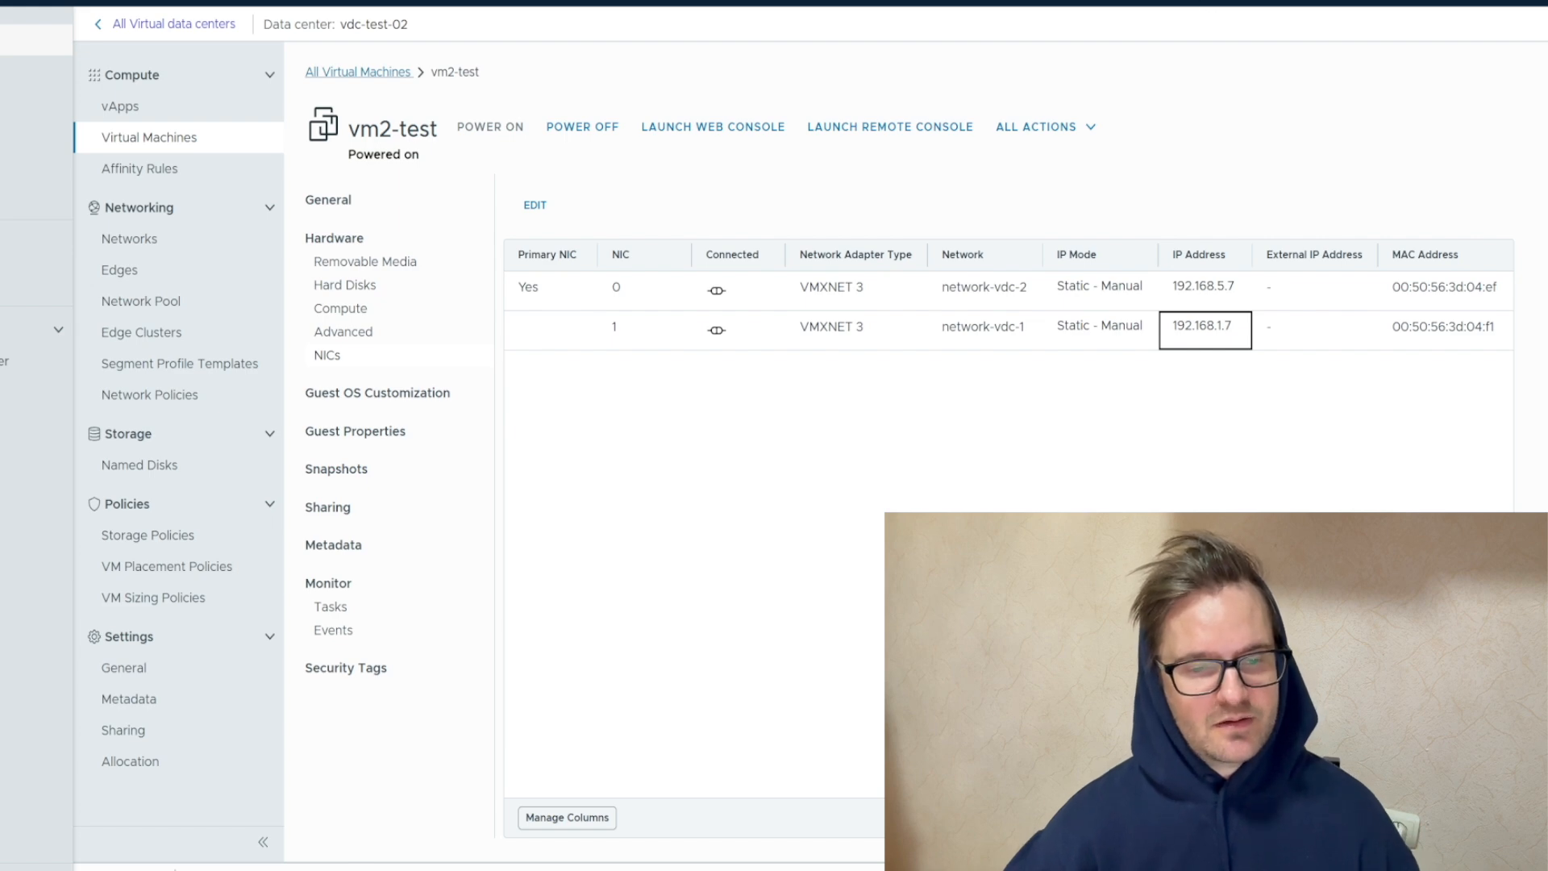
Power off vm2-test and power it on again
left_click(1067, 129)
mouse_move(1077, 176)
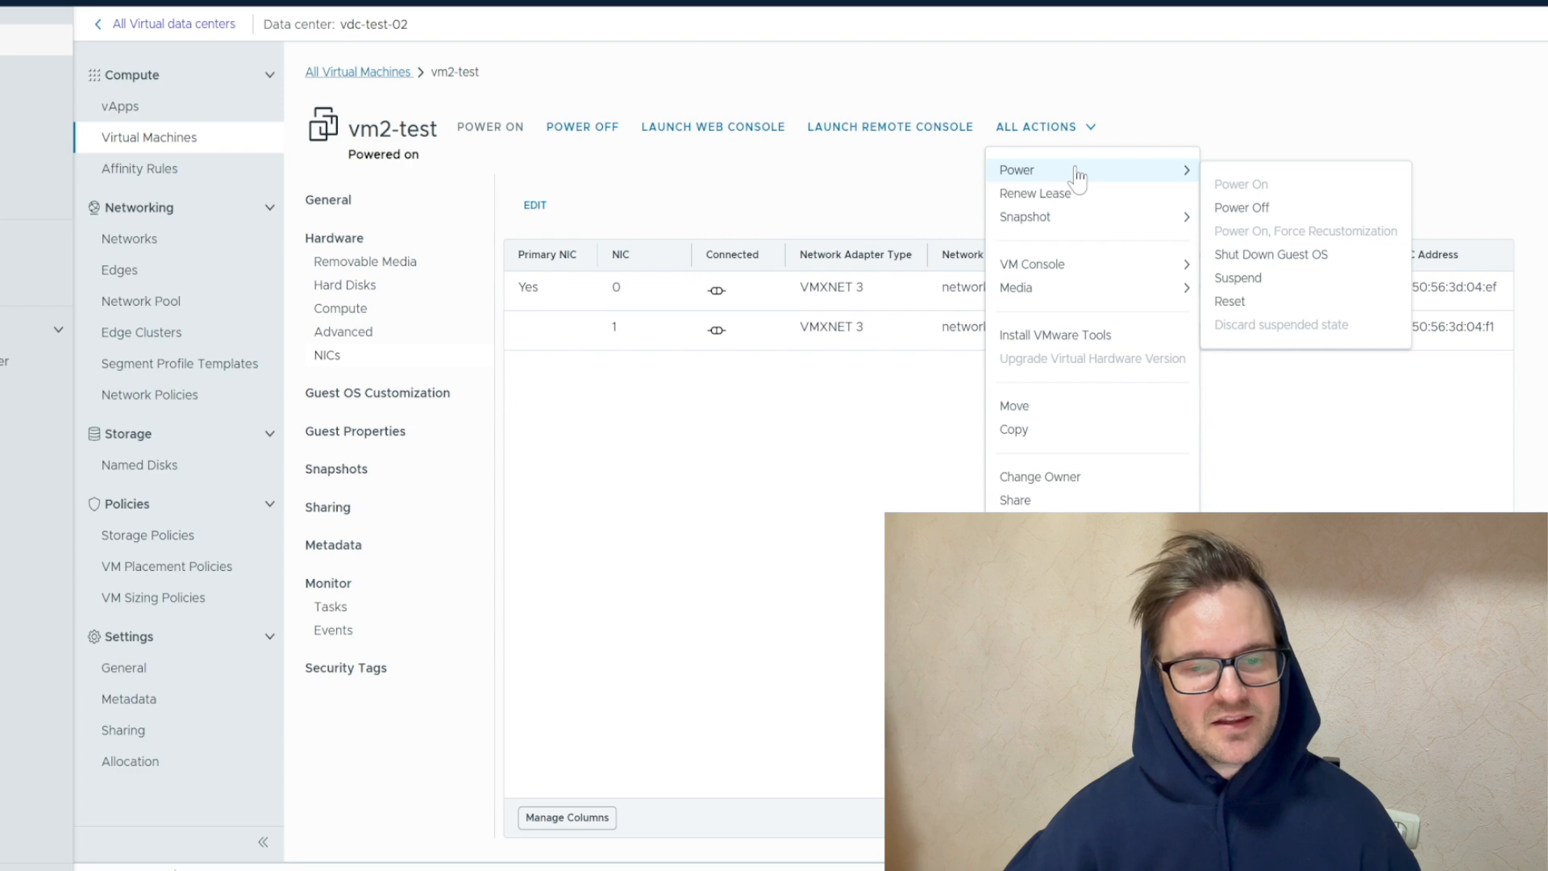
left_click(1272, 211)
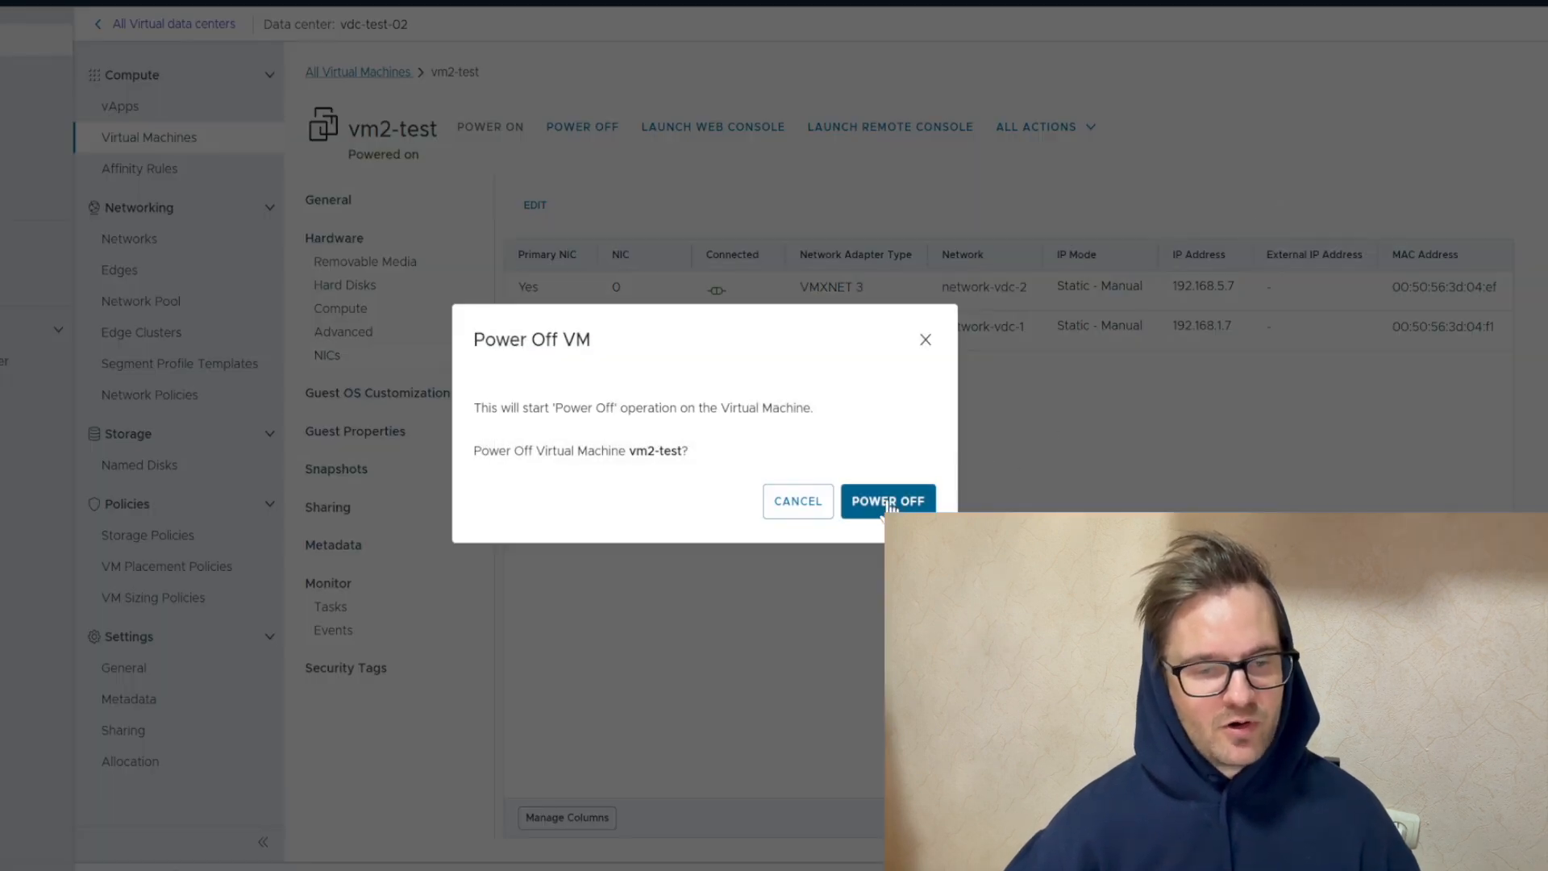
left_click(888, 501)
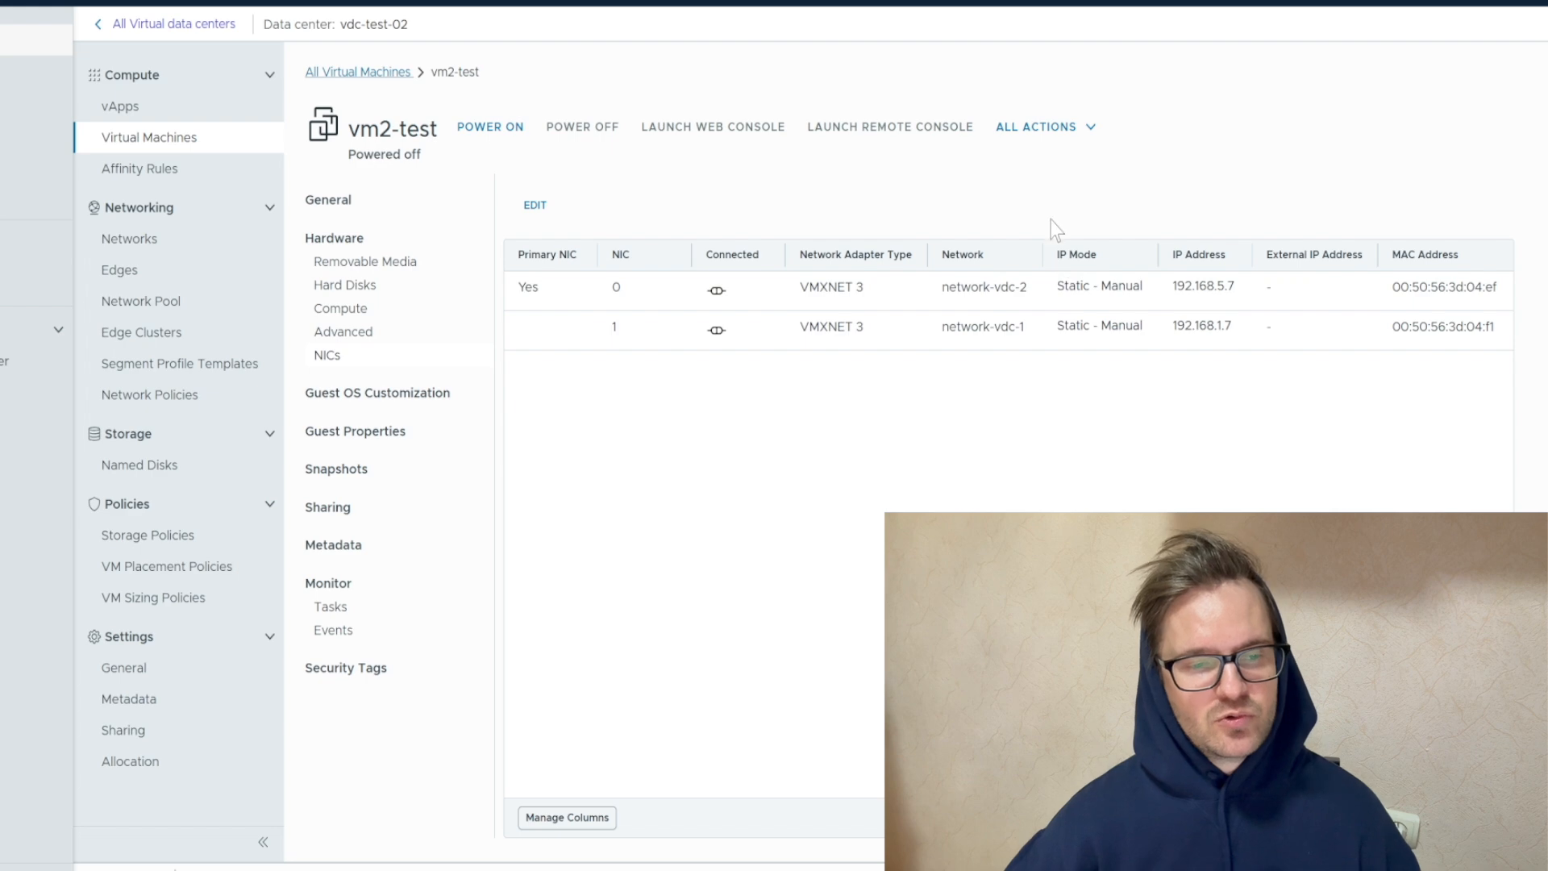
left_click(489, 131)
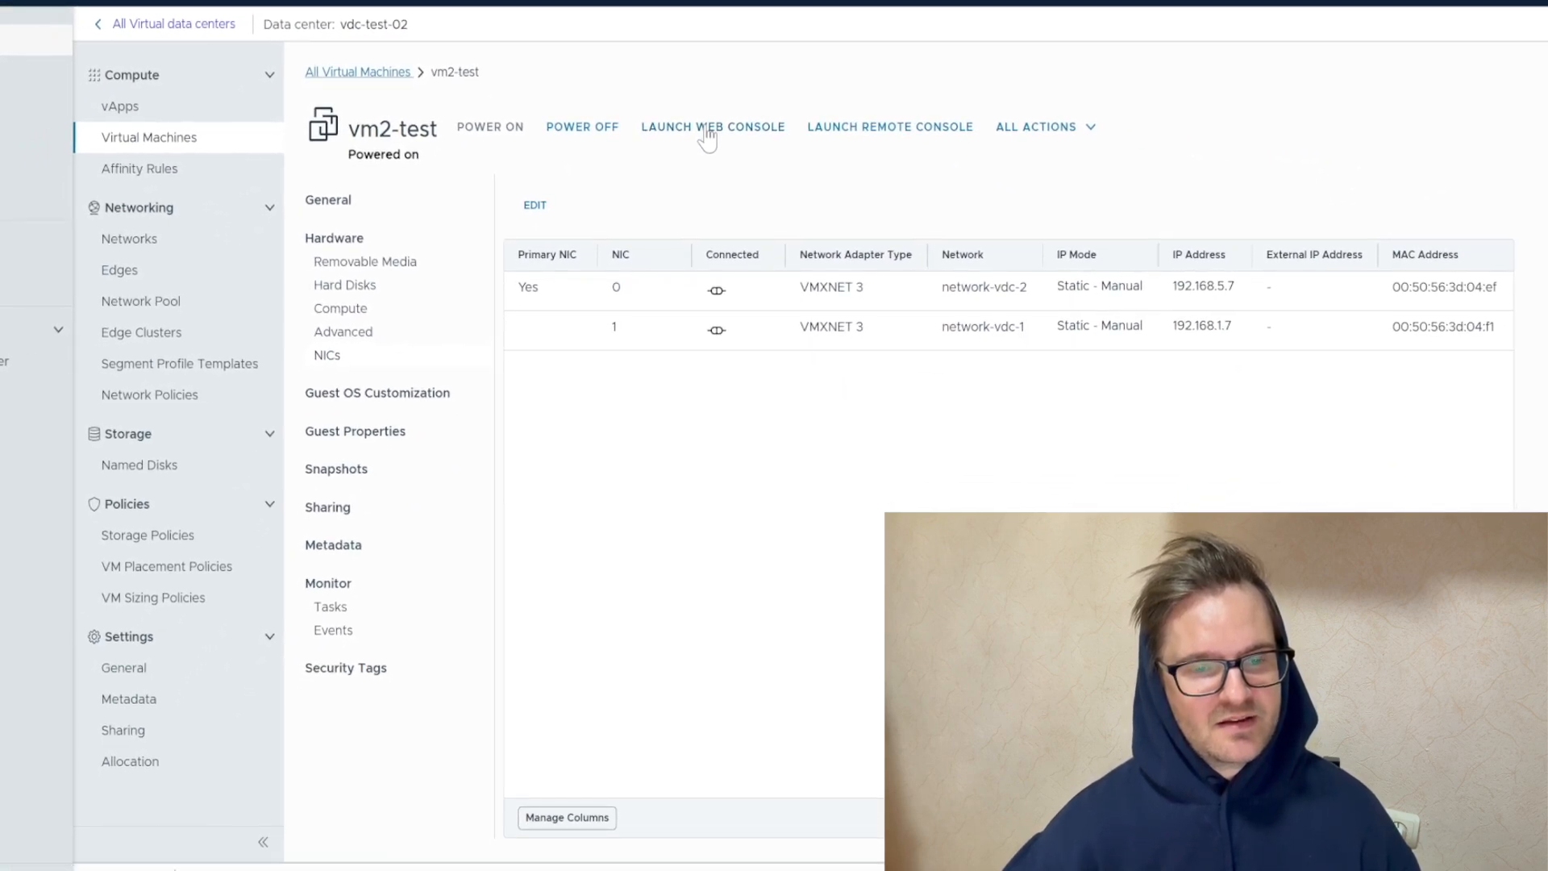
Open the web console of vm2-test and log in as user with the account password
left_click(707, 129)
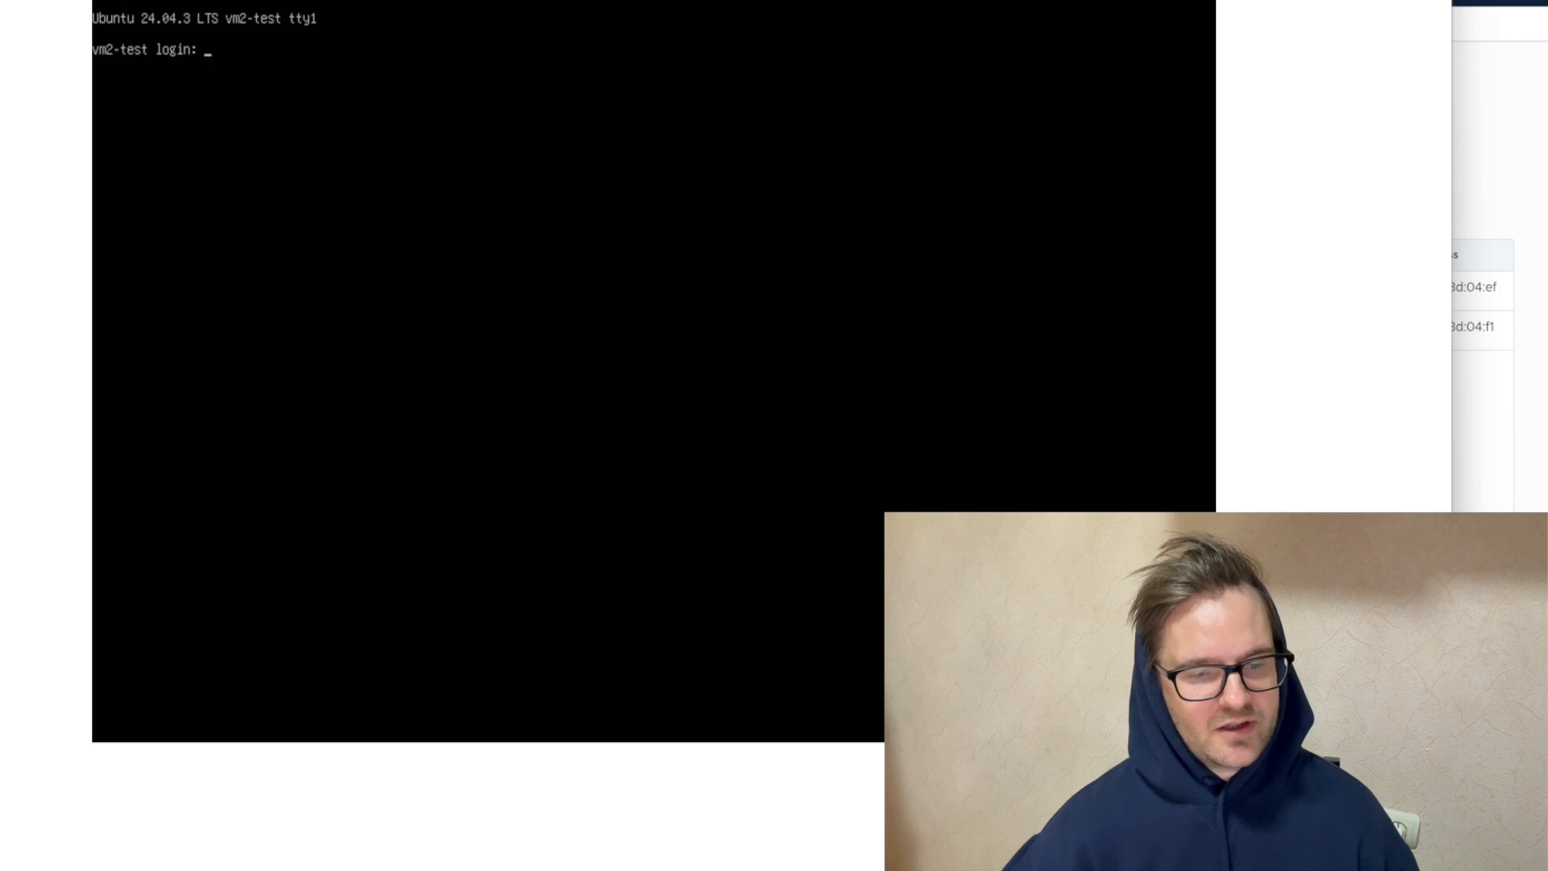
type("us")
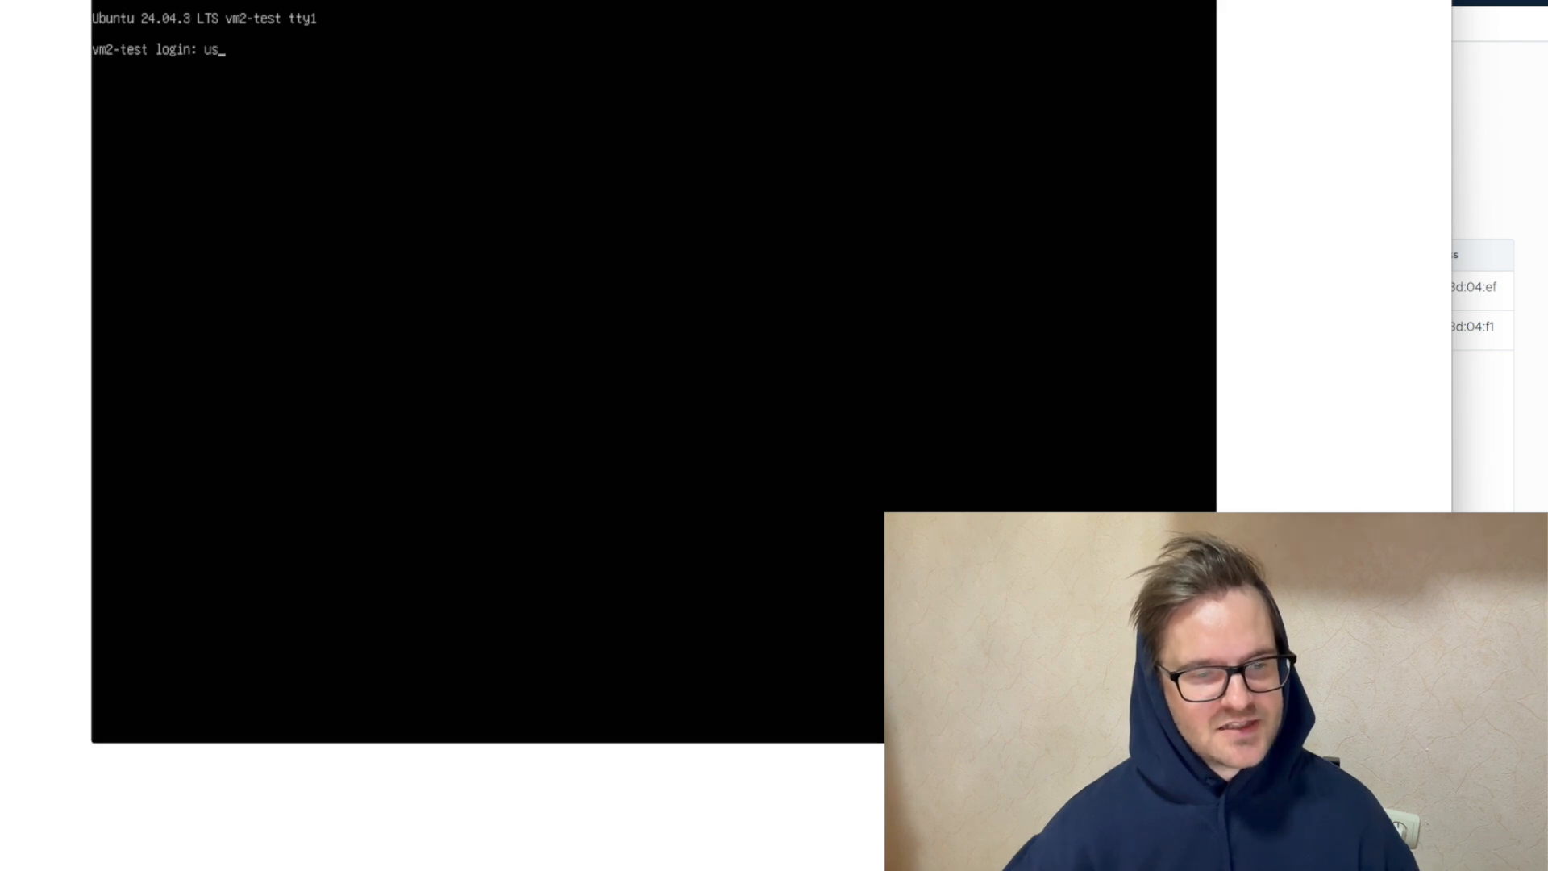
type("er")
key("Return")
key("Return")
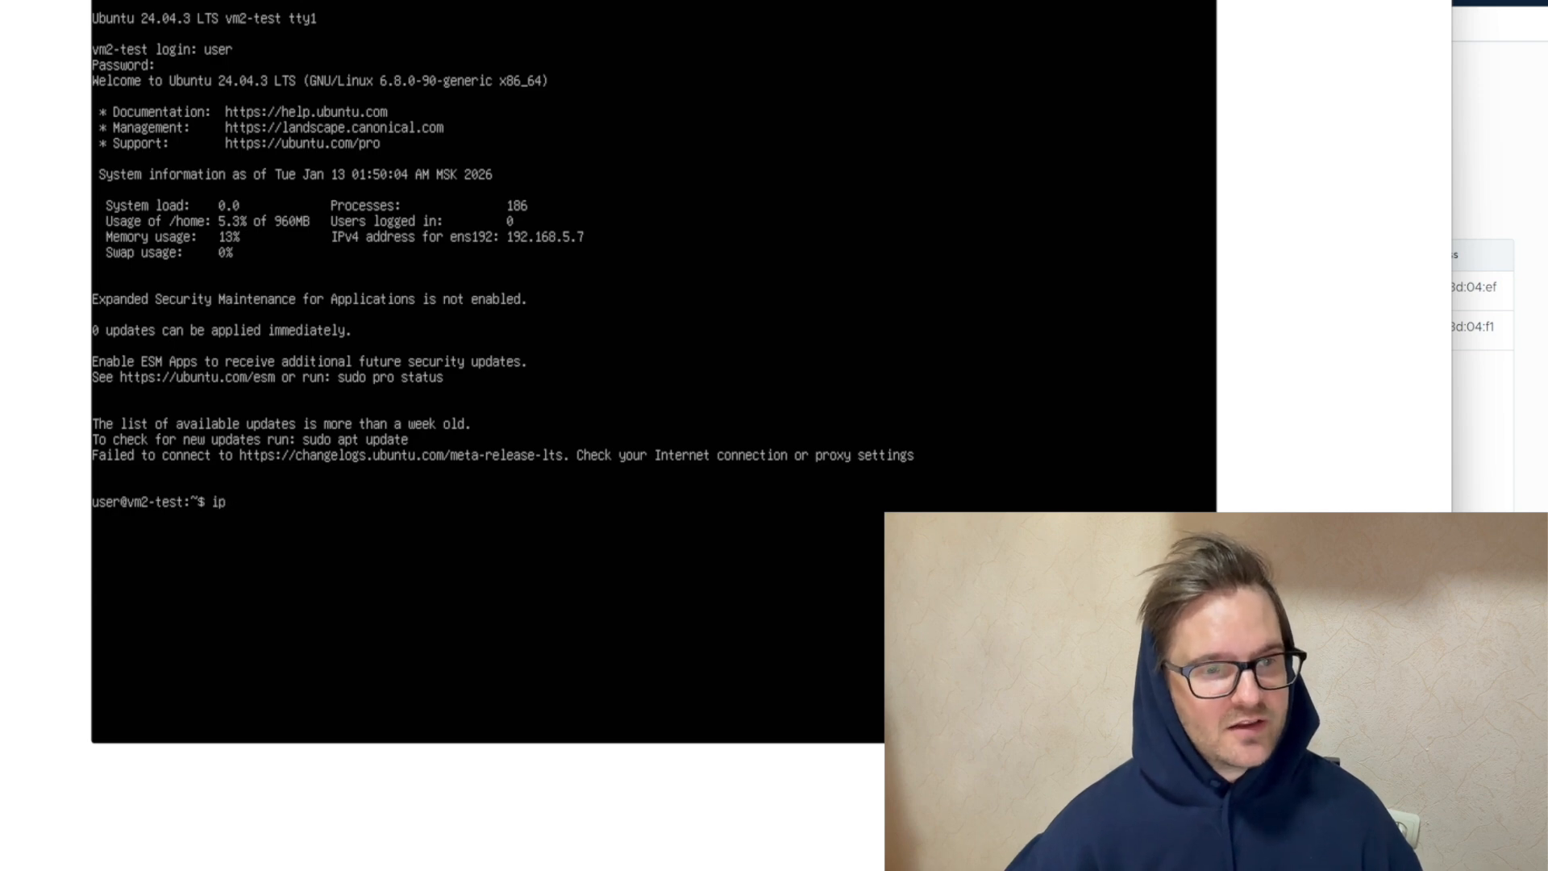
List vm2-test's network interfaces with ip a, ping vm1-test at 192.168.1.4, and stop the ping
type("ip a")
key("Return")
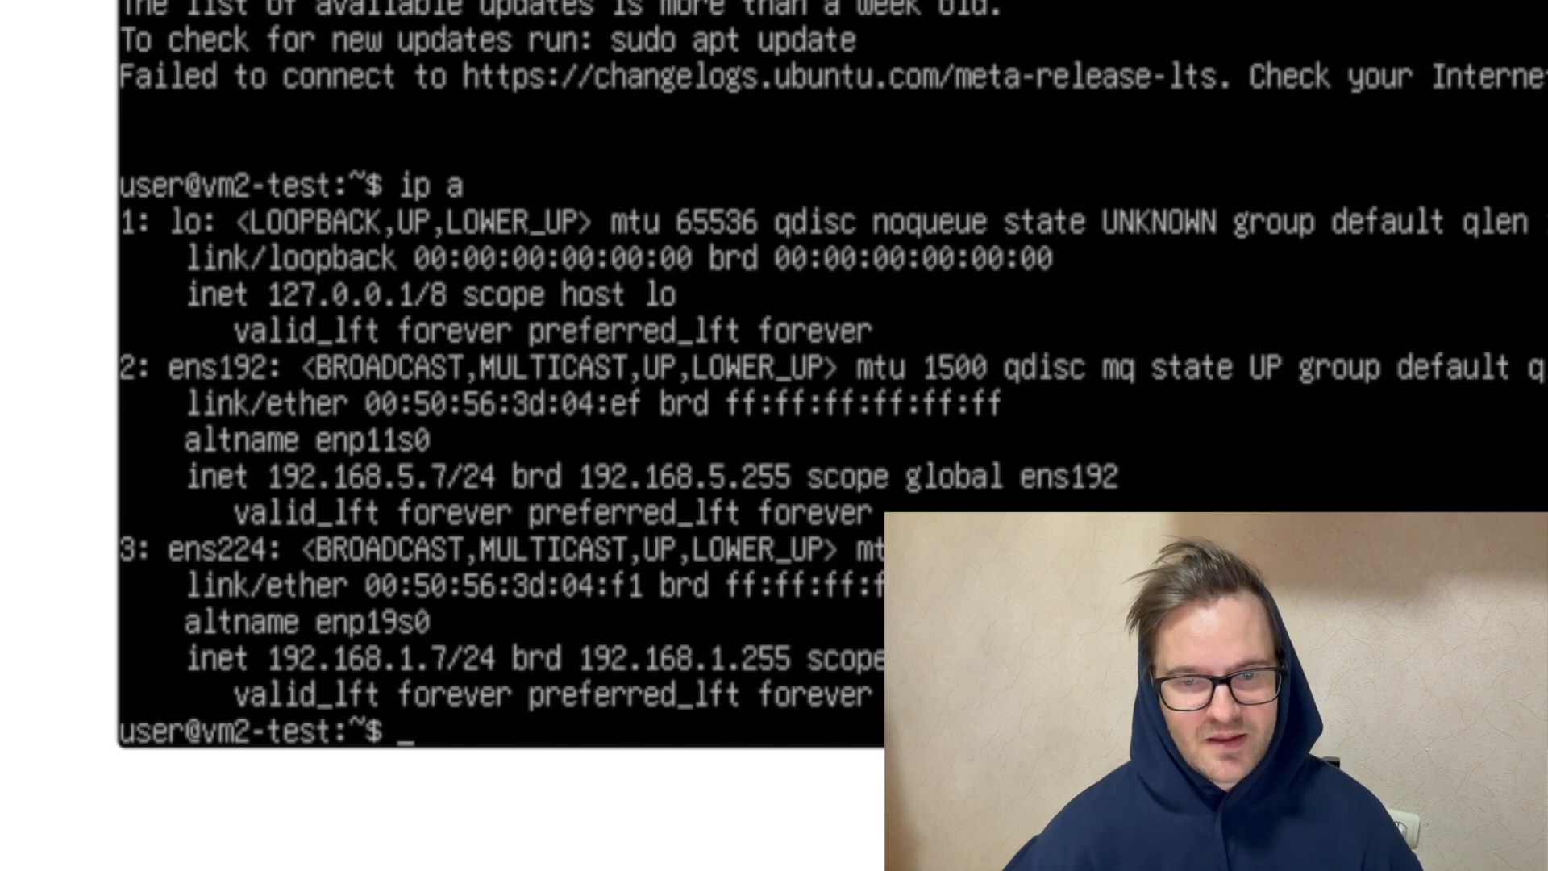
type("ping ")
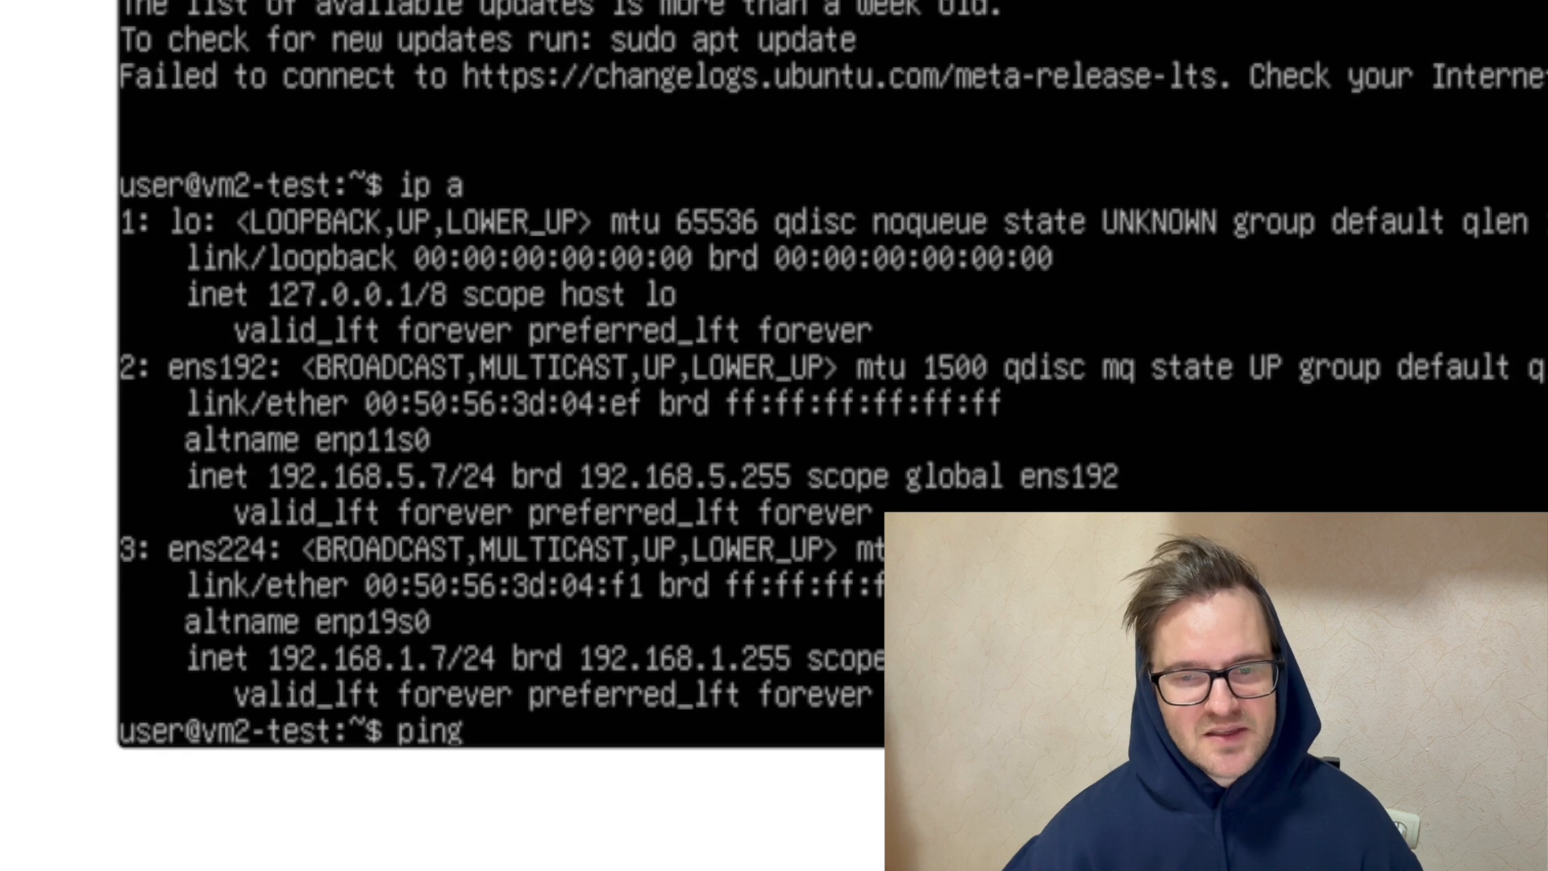
type("192.")
key("Return")
type("1")
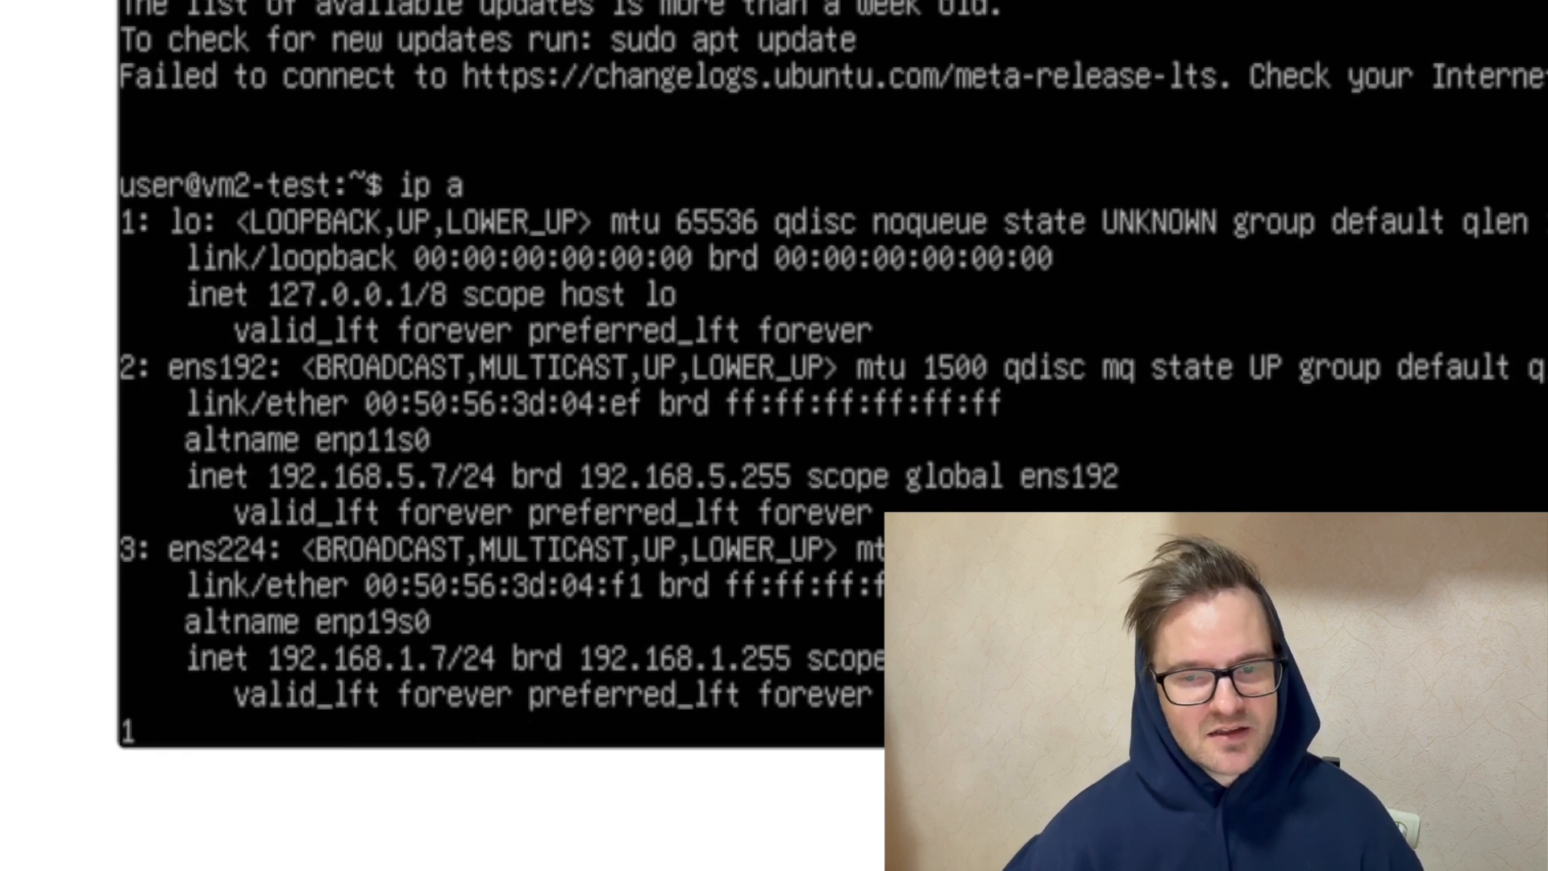
type("68.1.4")
key("Return")
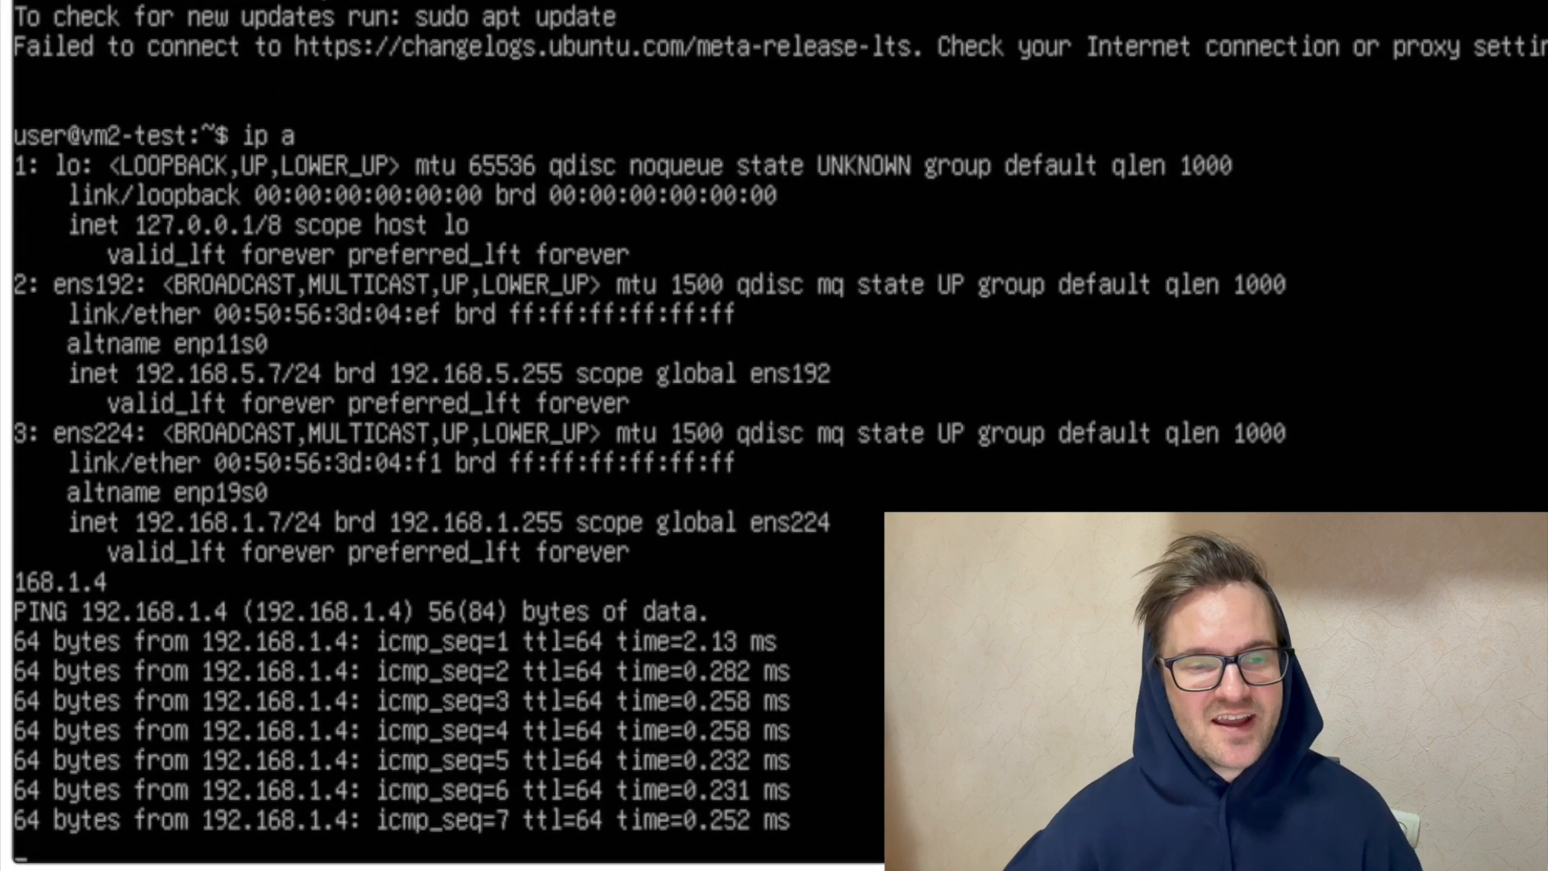
key("ctrl+c")
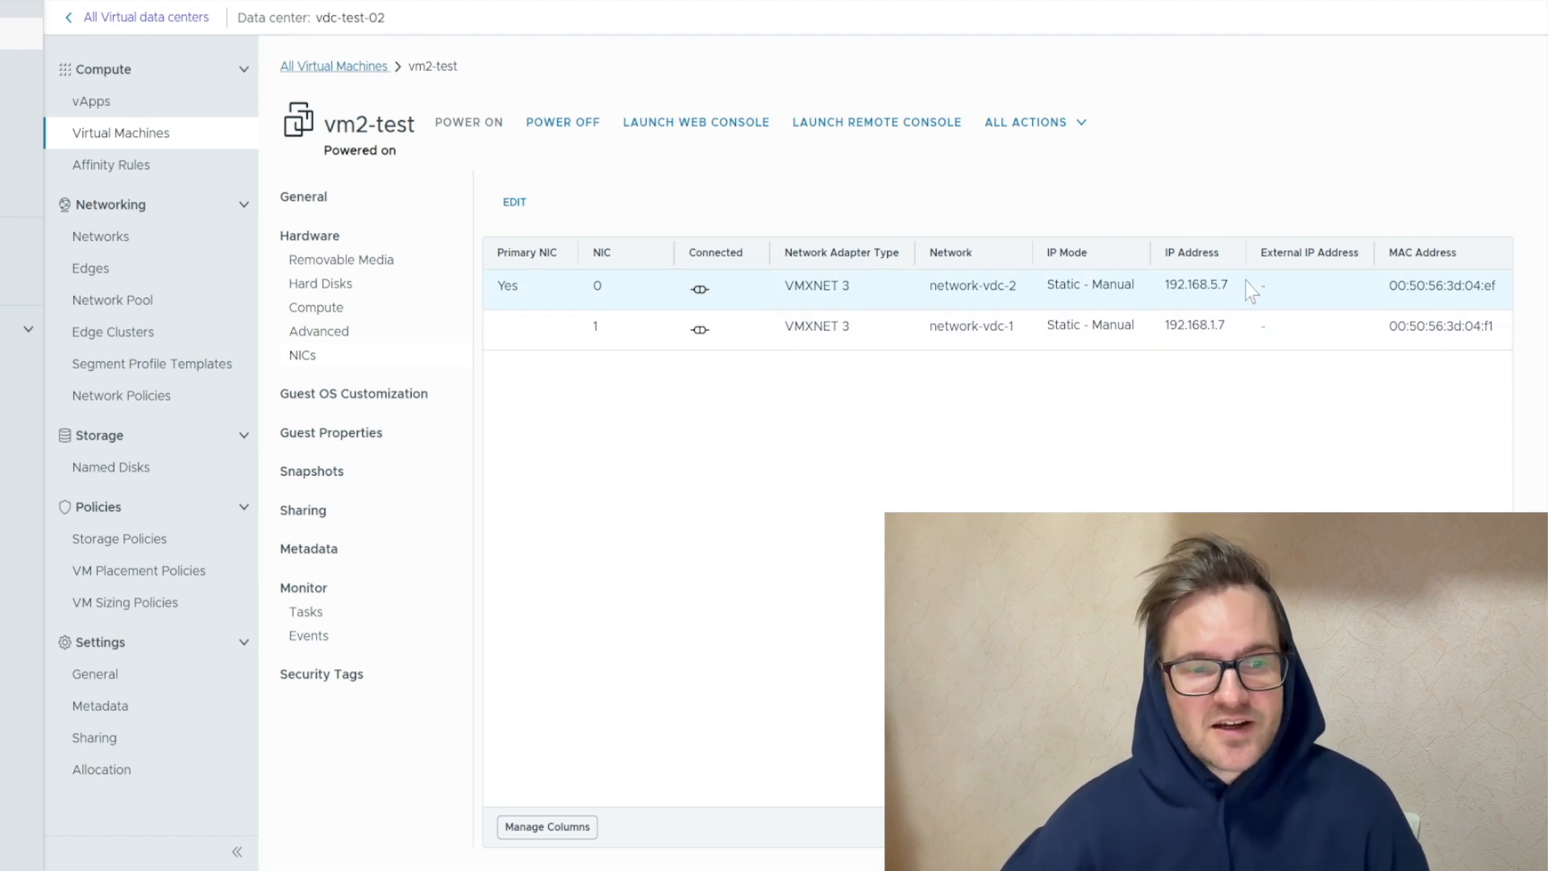
Return to vm2-test's NIC list and highlight the IP address of NIC 1
left_click(1164, 326)
double_click(1162, 328)
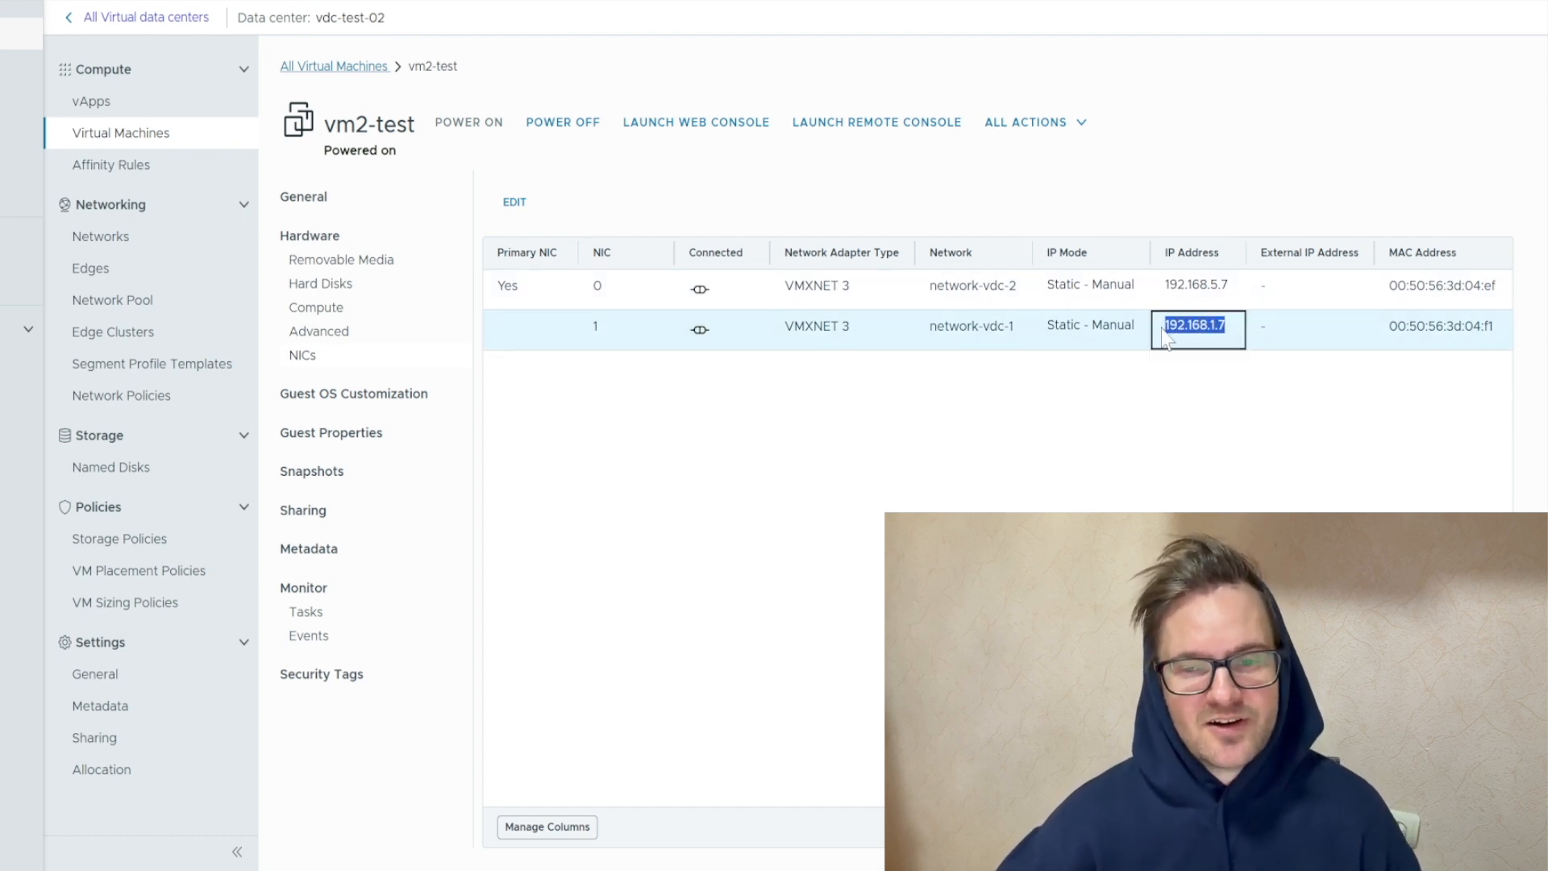